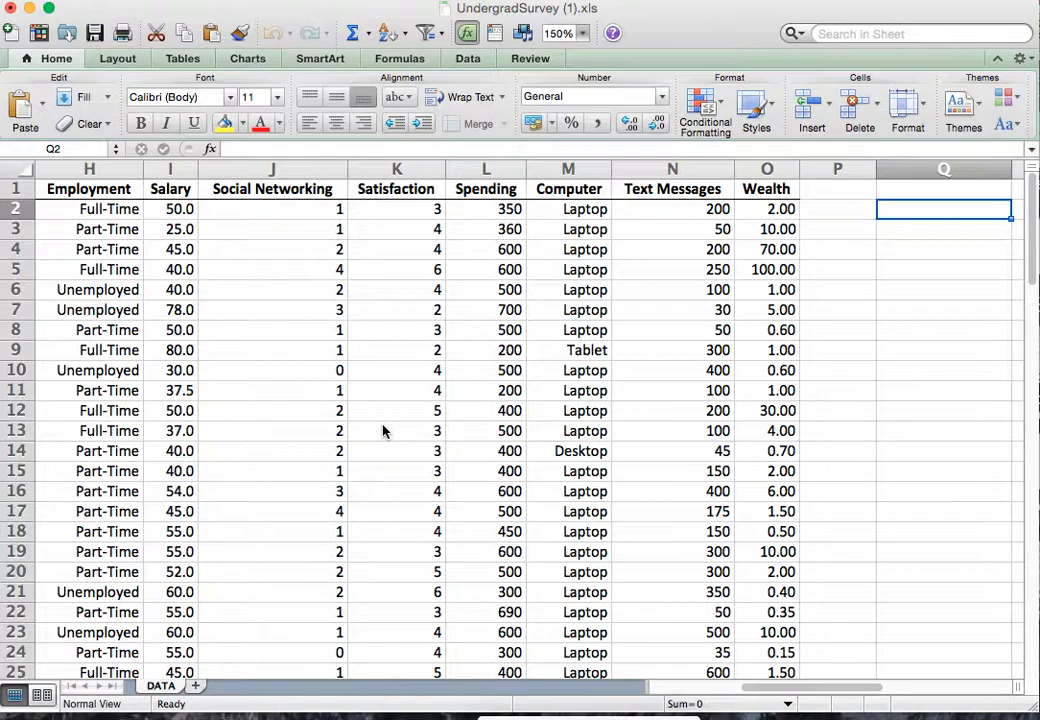
Look over the survey's columns and find the PivotTable tool among the data analysis commands
scroll(383, 431, "right", 1)
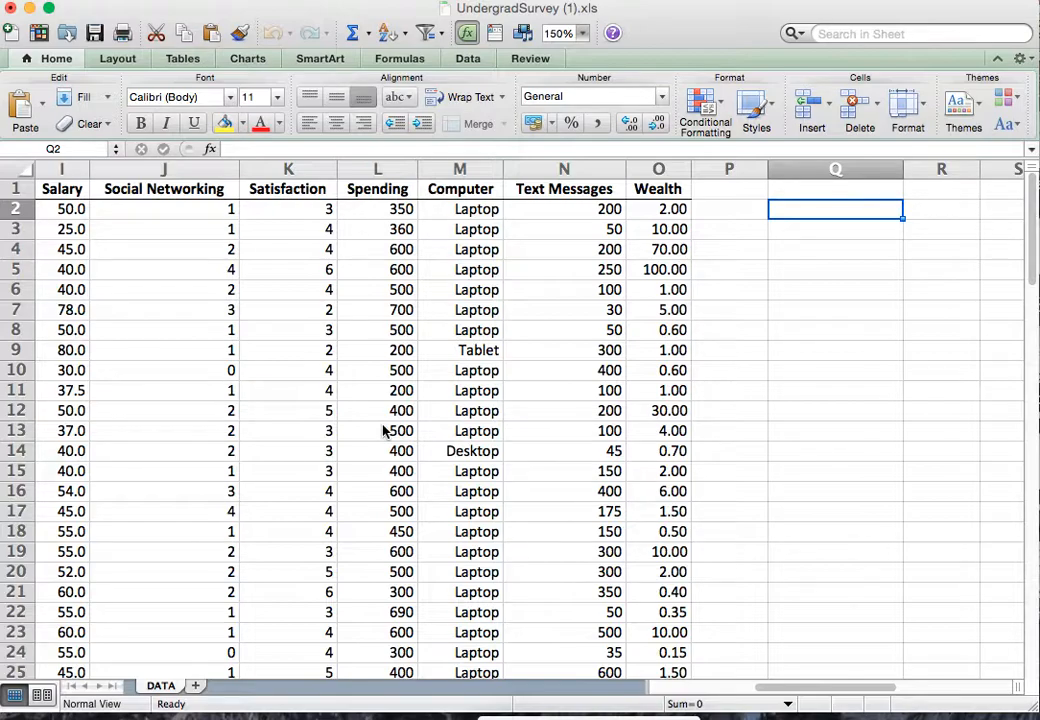
scroll(383, 431, "right", 2)
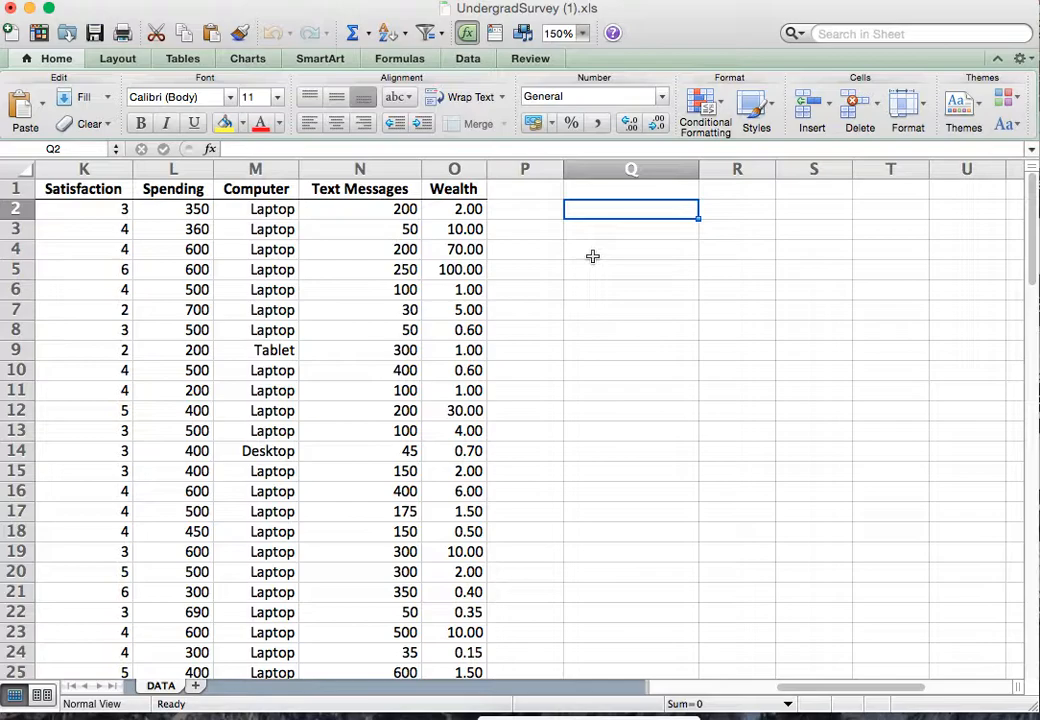
scroll(541, 375, "left", 10)
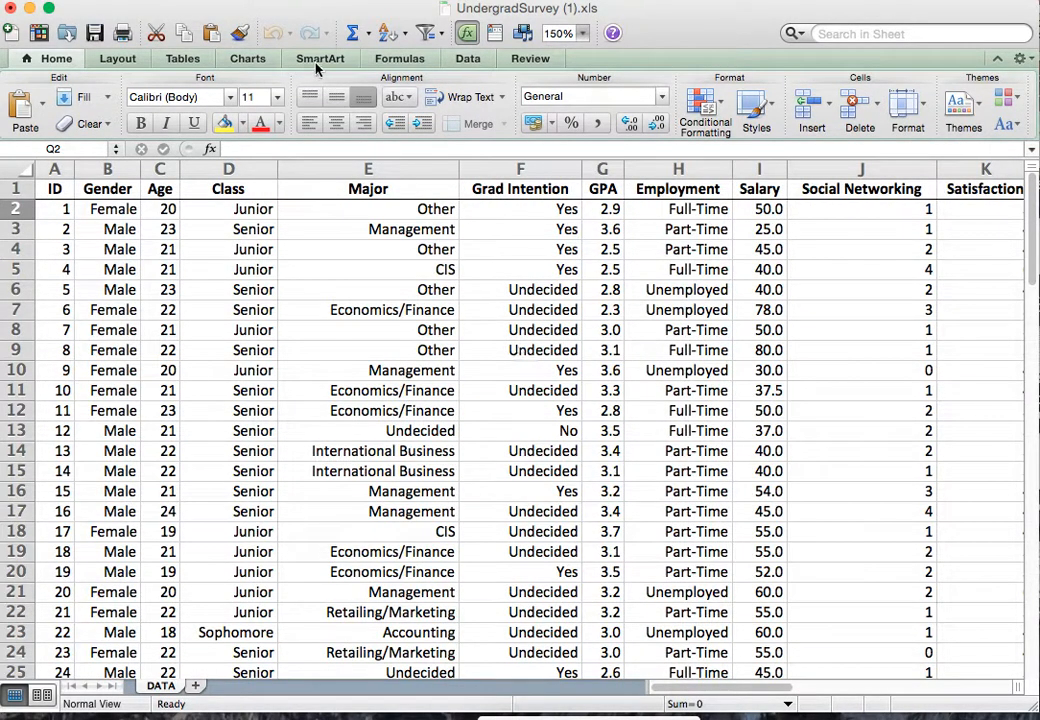
left_click(470, 58)
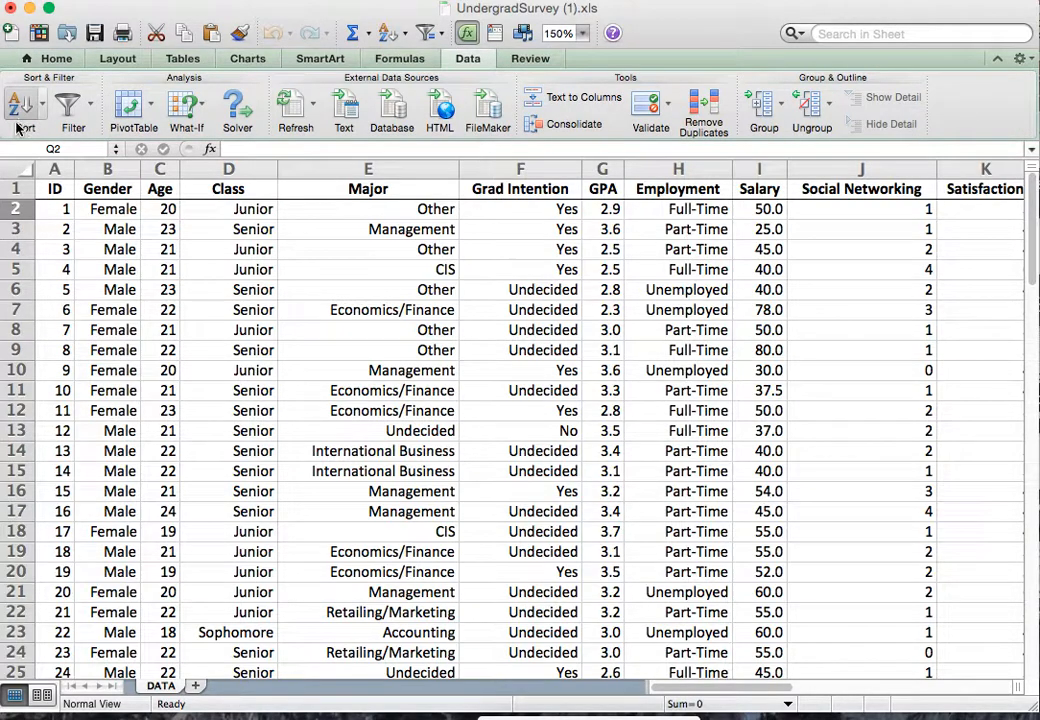
left_click(178, 60)
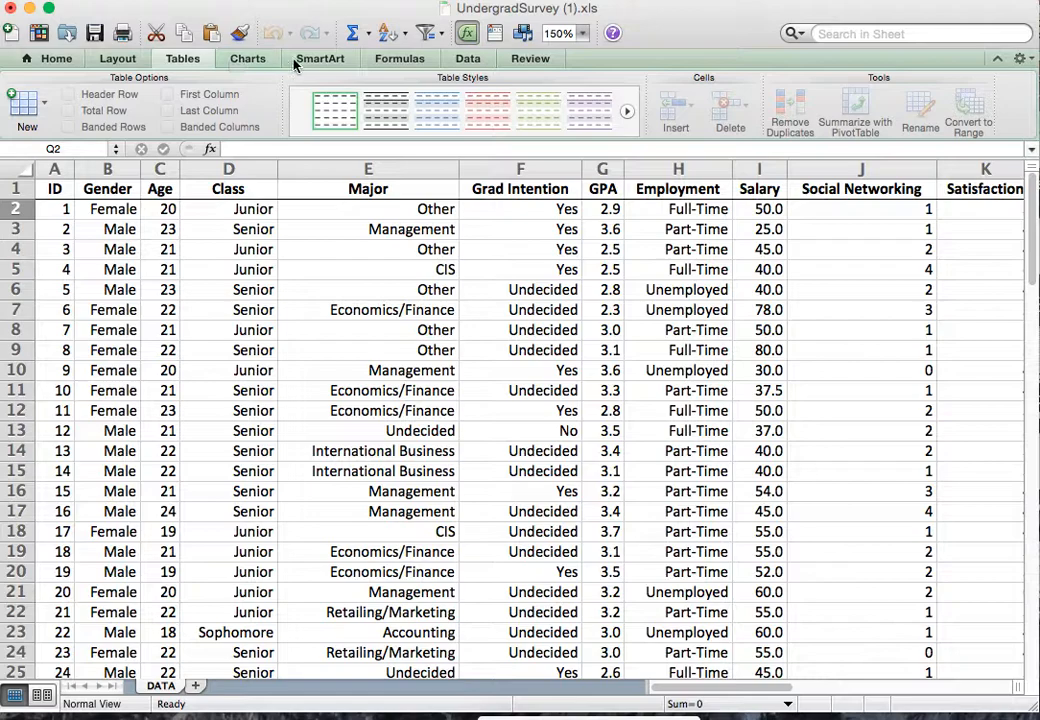
left_click(467, 58)
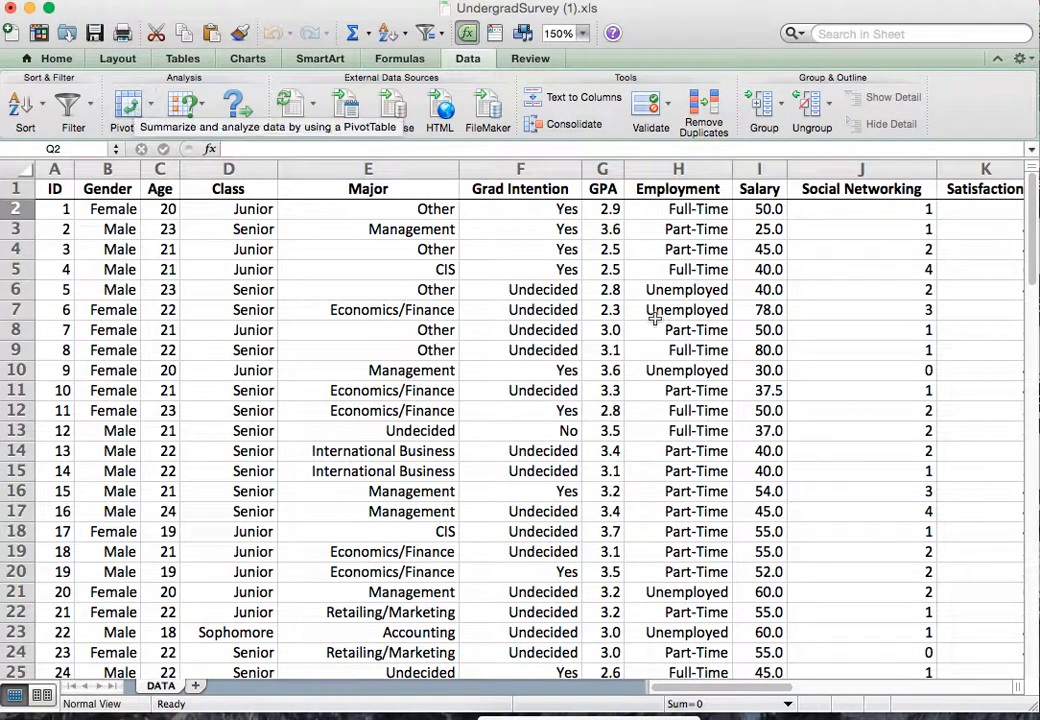
scroll(789, 409, "right", 7)
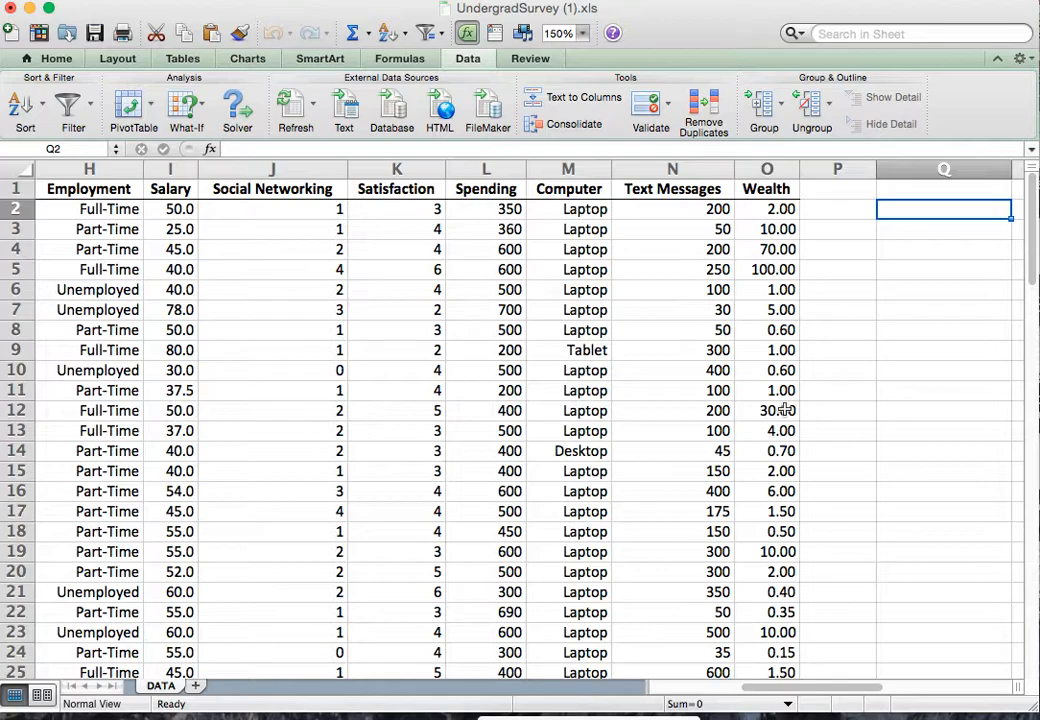
scroll(789, 409, "right", 2)
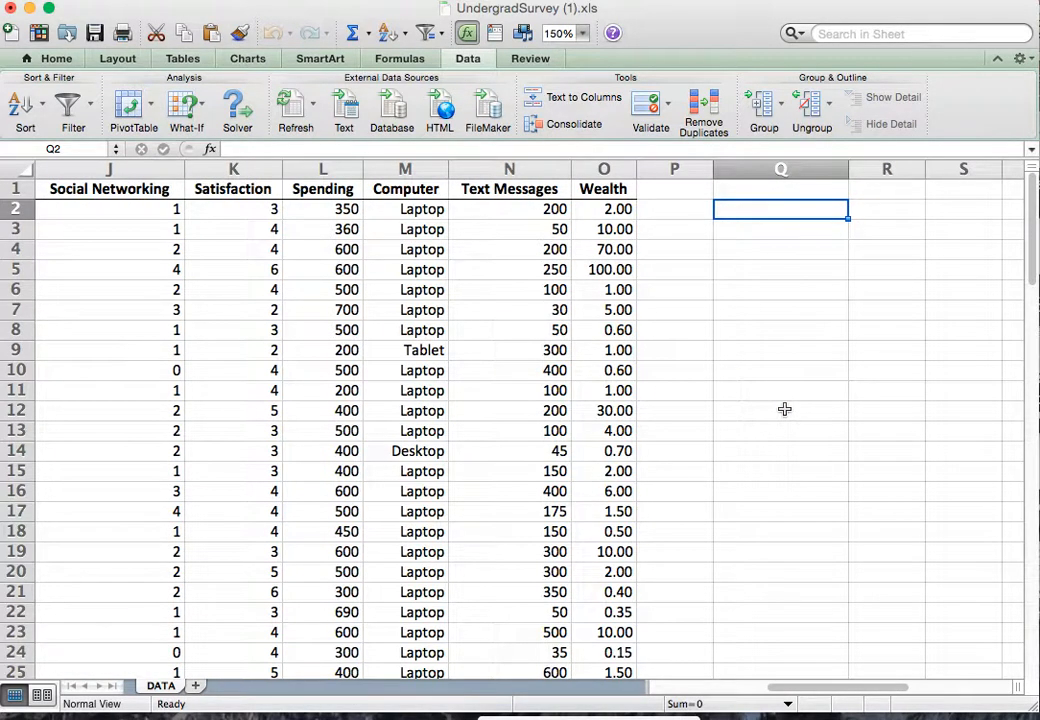
type("=frequ")
key("BackSpace")
key("BackSpace")
left_click(792, 393)
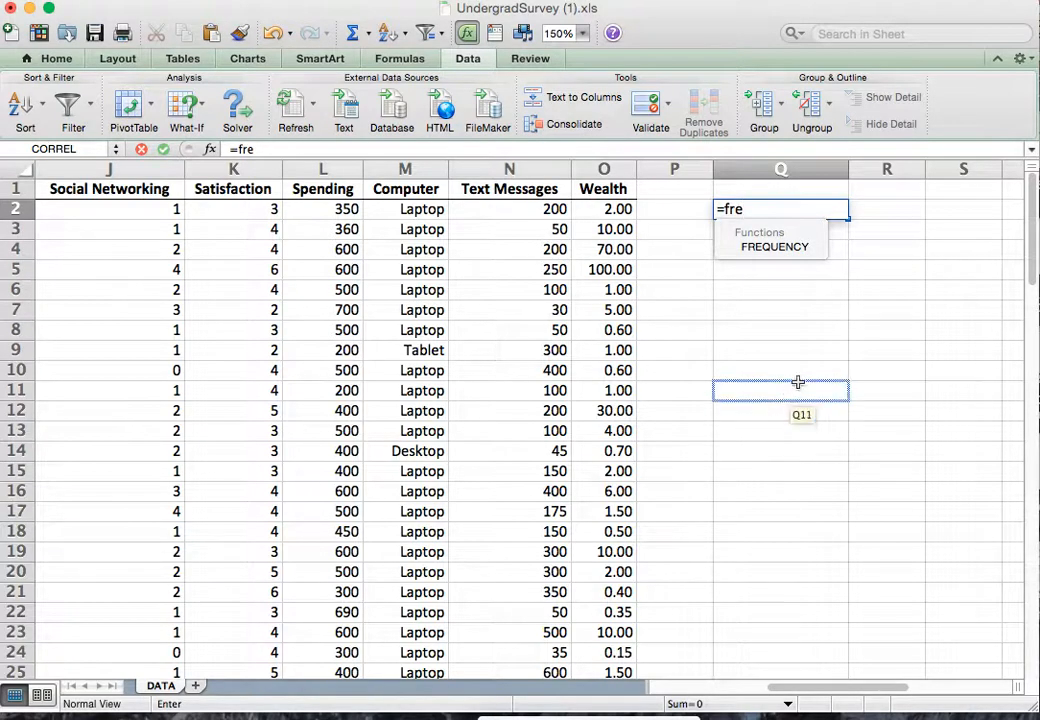
double_click(795, 248)
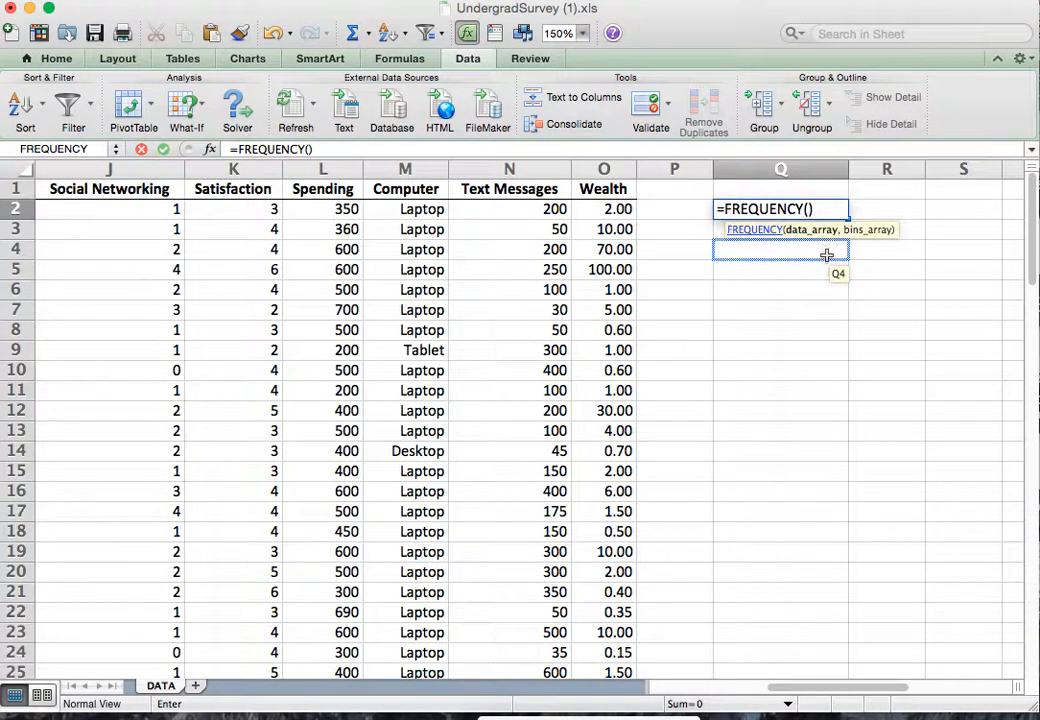
key("Escape")
Examine the numerical survey columns by highlighting GPA, Age, Wealth and Spending in turn
scroll(823, 254, "left", 5)
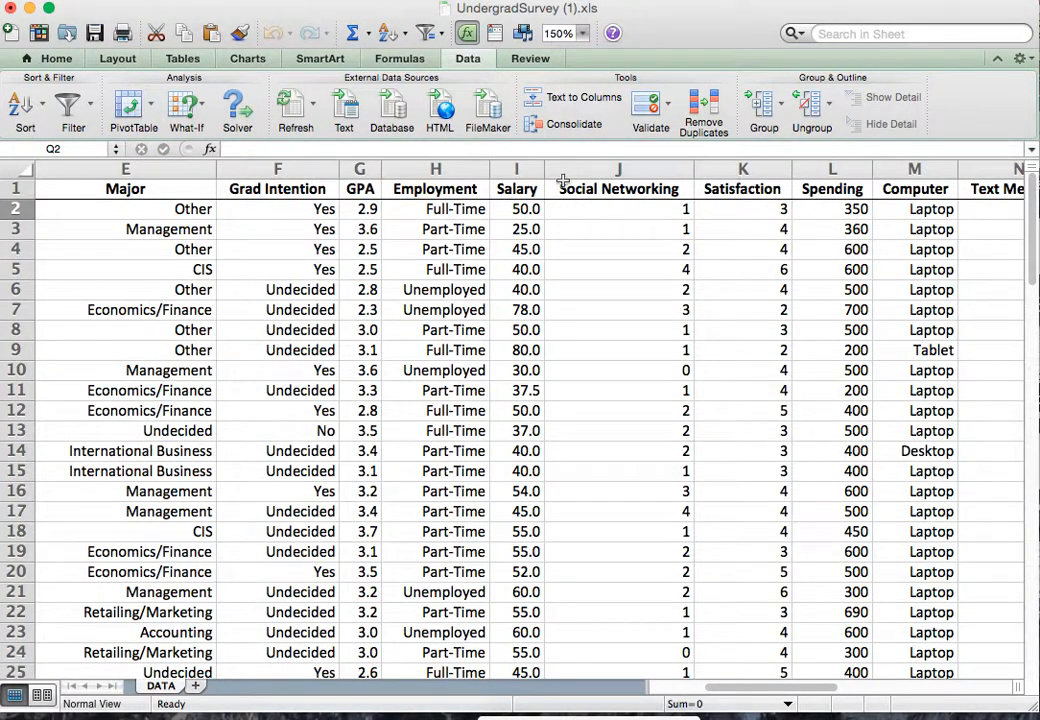
left_click(361, 168)
scroll(363, 167, "left", 4)
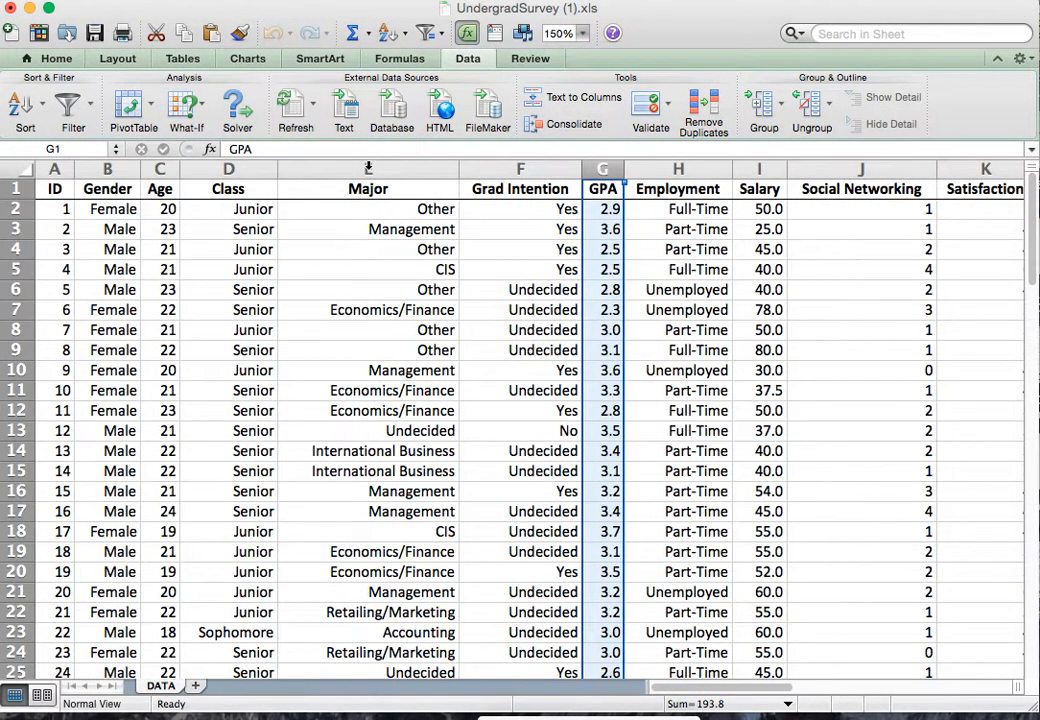
left_click(158, 169)
scroll(880, 270, "right", 5)
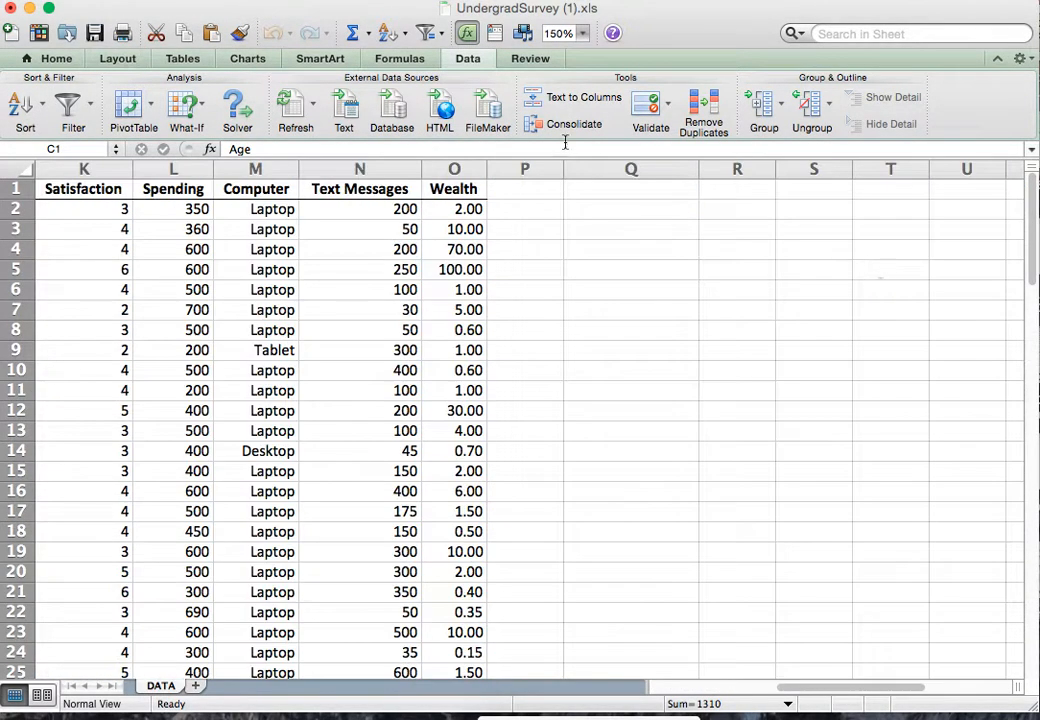
left_click(455, 169)
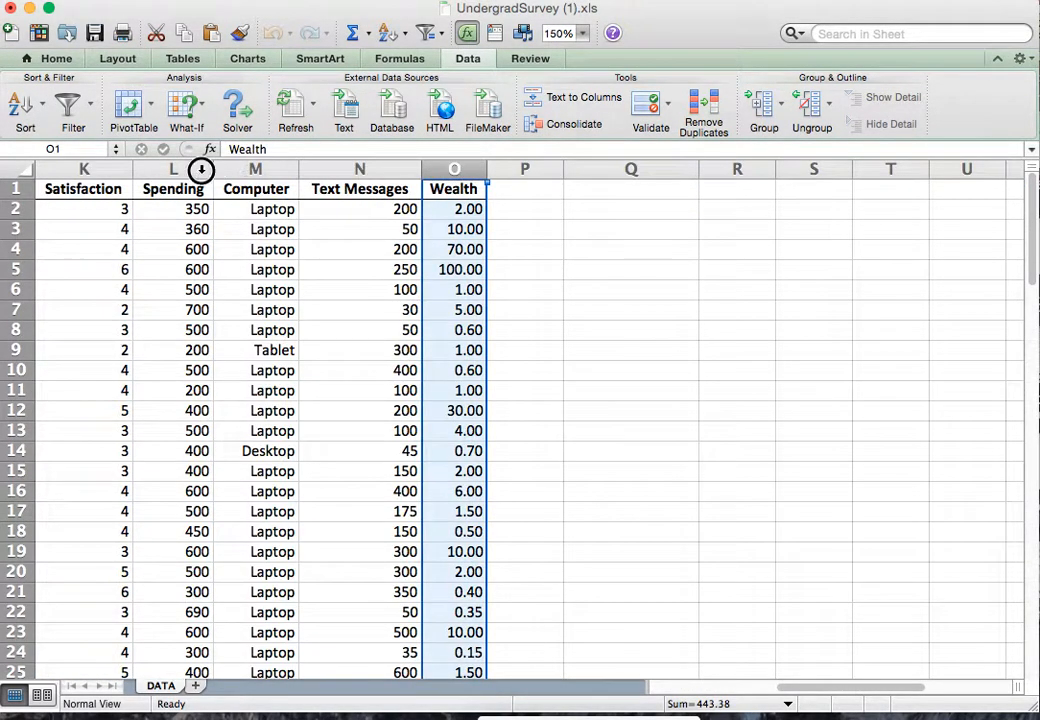
left_click(185, 169)
scroll(200, 169, "left", 5)
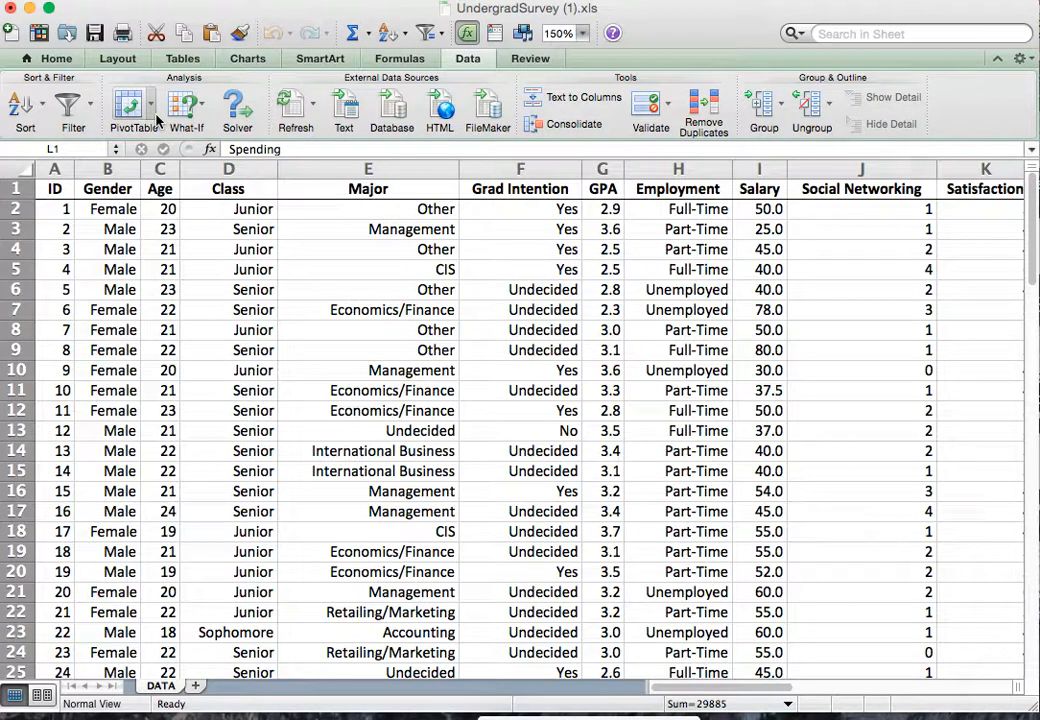
Examine the categorical survey columns by highlighting Gender, Class, Grad Intention and Employment in turn
left_click(112, 169)
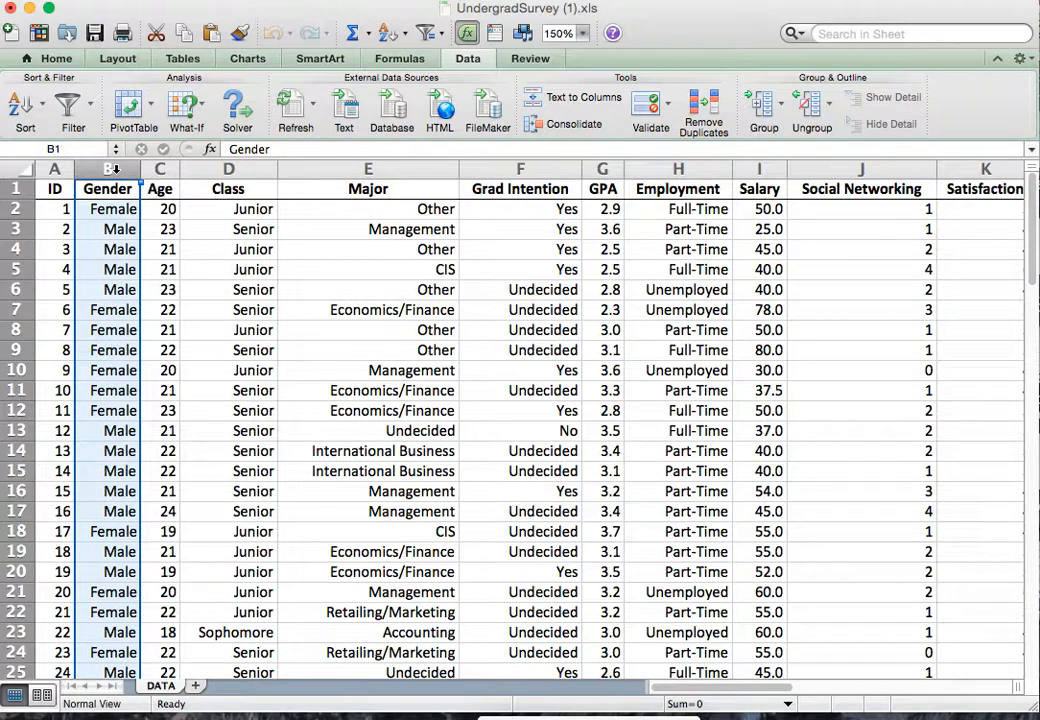
left_click(309, 167)
left_click(247, 168)
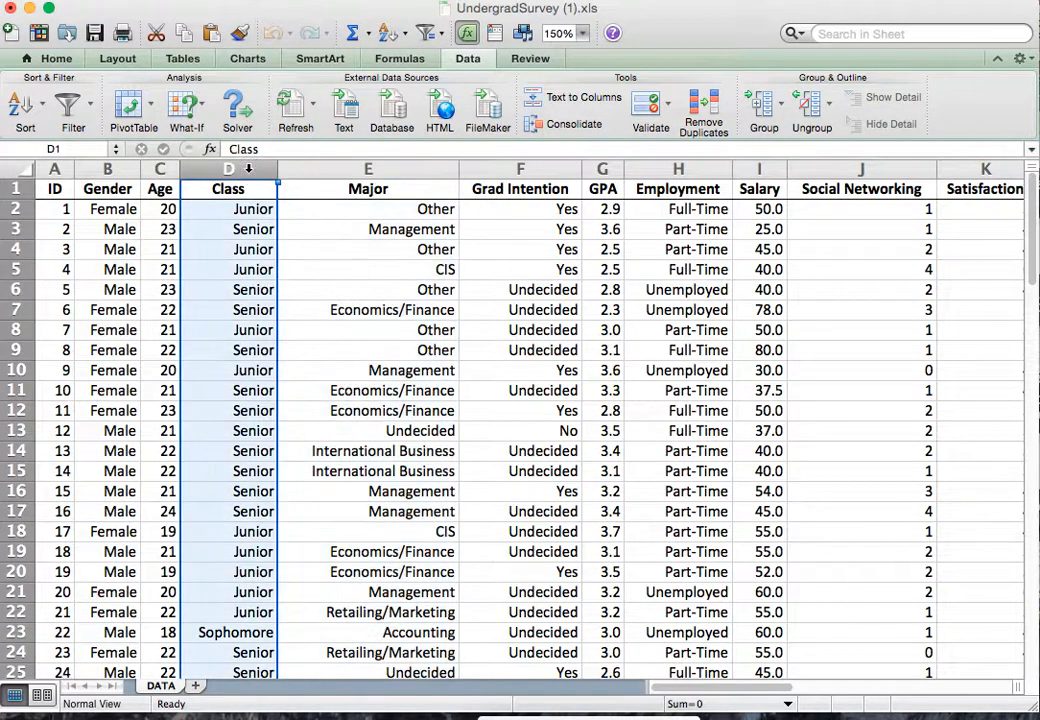
left_click(553, 170)
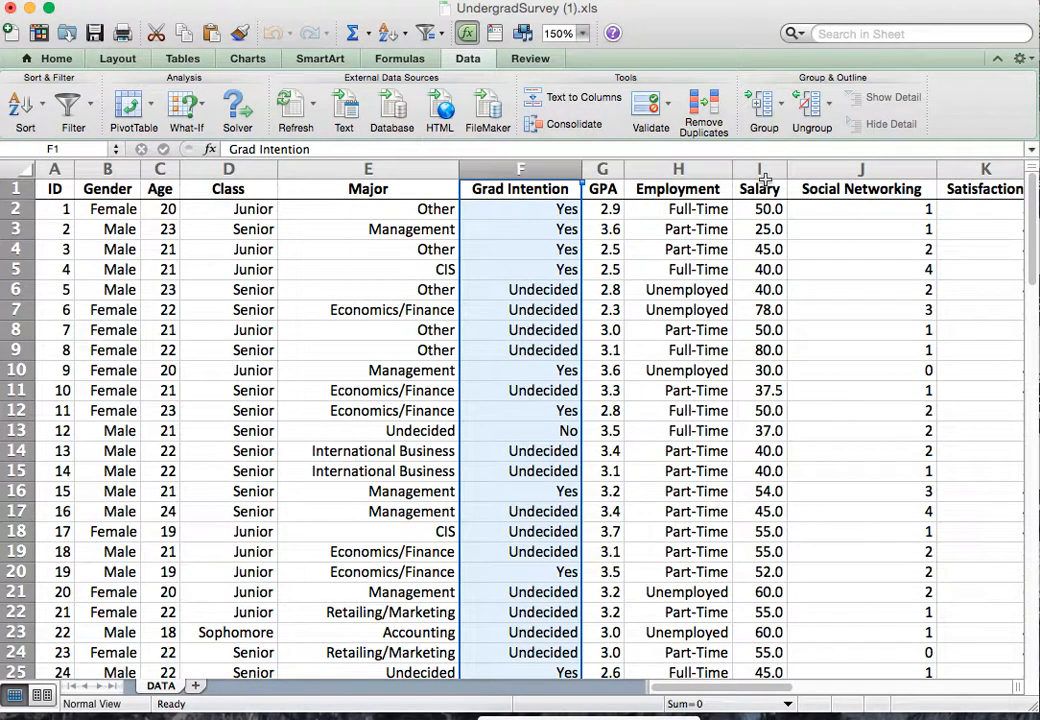
left_click(683, 170)
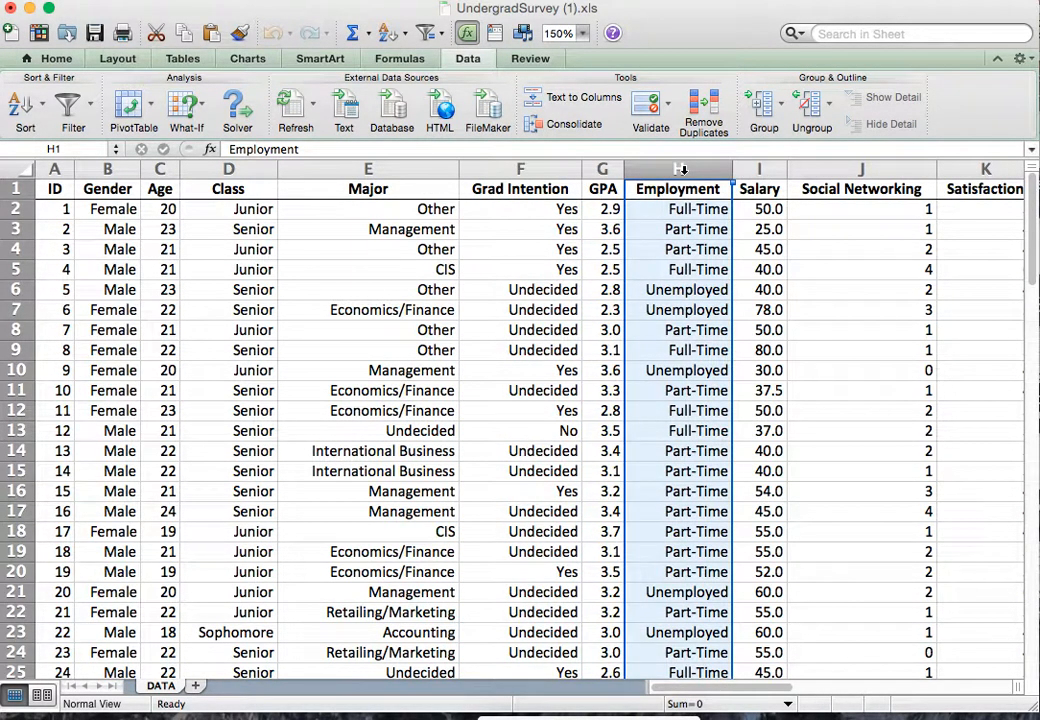
Highlight the Grad Intention column and review its answers down to the last survey row
left_click(562, 170)
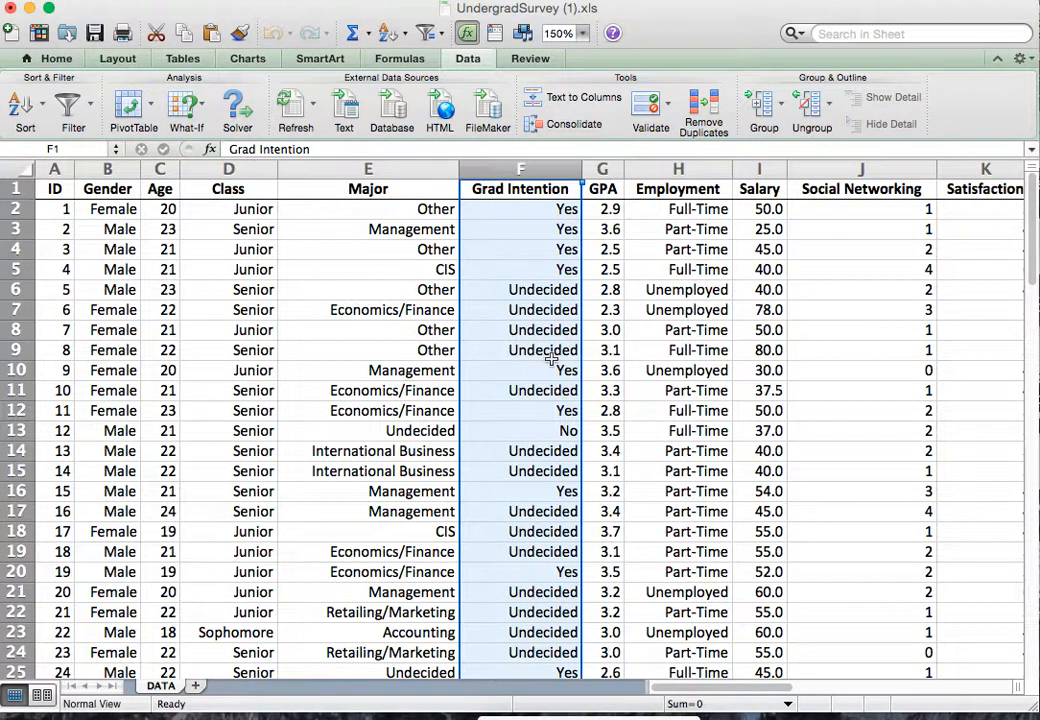
scroll(551, 360, "down", 2)
scroll(551, 360, "up", 2)
scroll(551, 360, "down", 15)
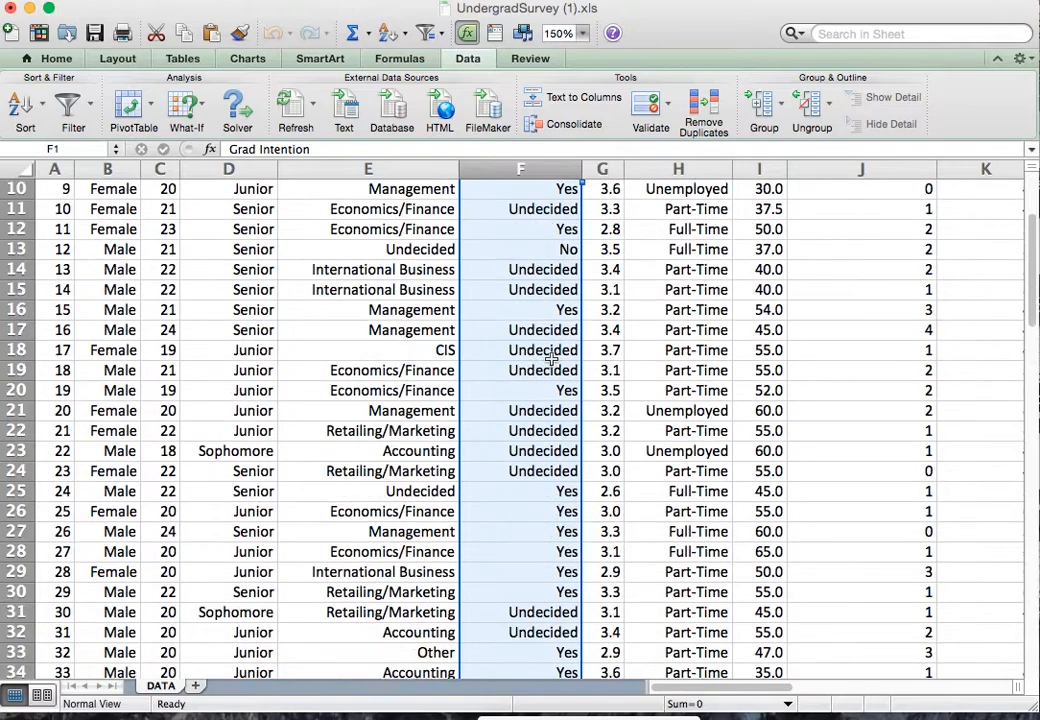
scroll(551, 359, "down", 20)
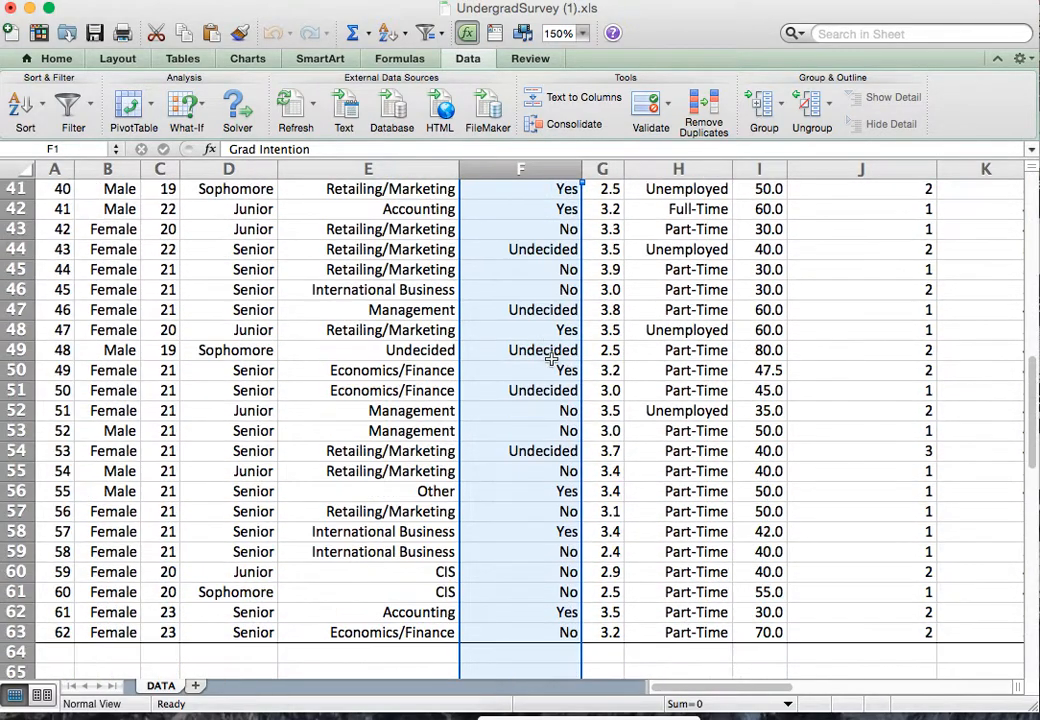
scroll(550, 355, "up", 20)
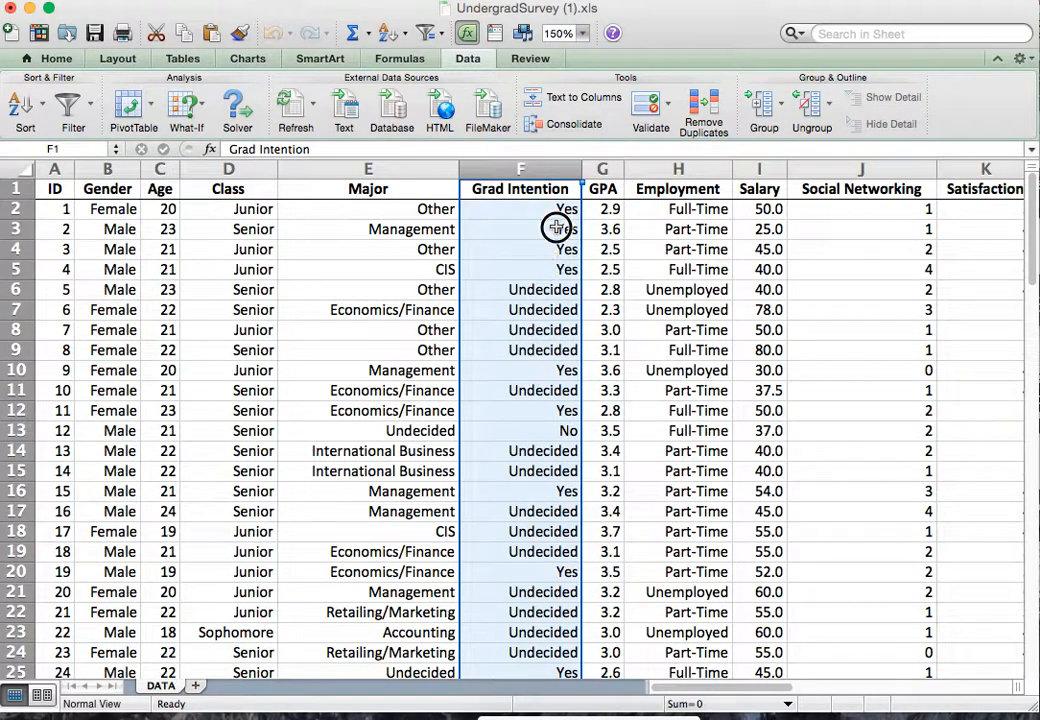
left_click(548, 229)
scroll(513, 343, "down", 20)
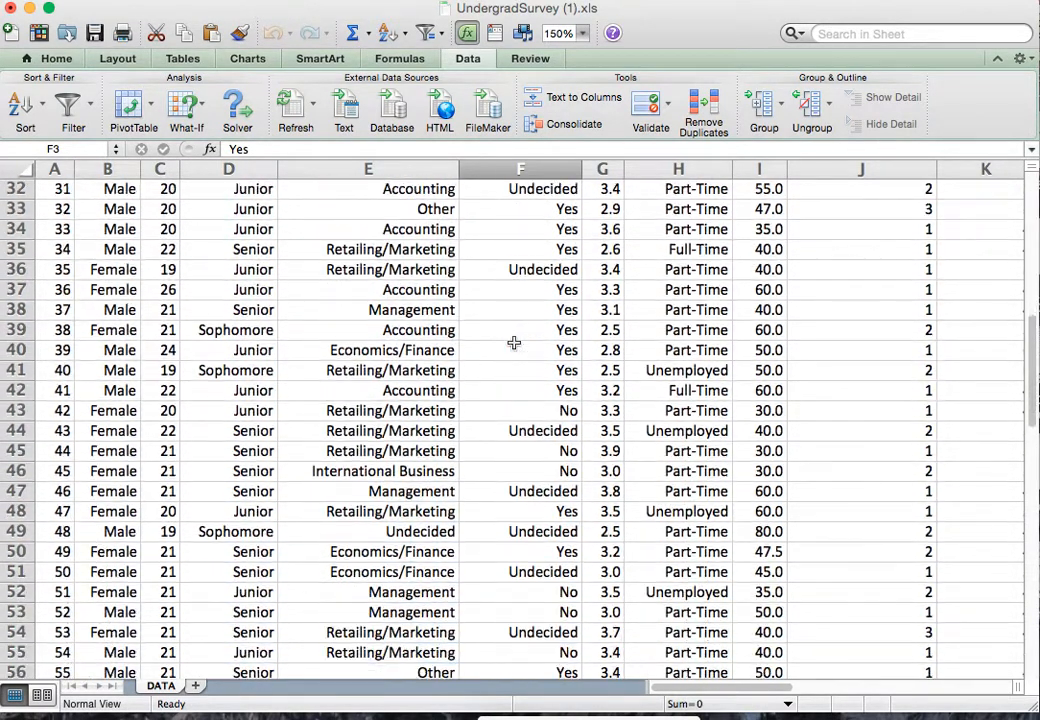
scroll(513, 343, "up", 20)
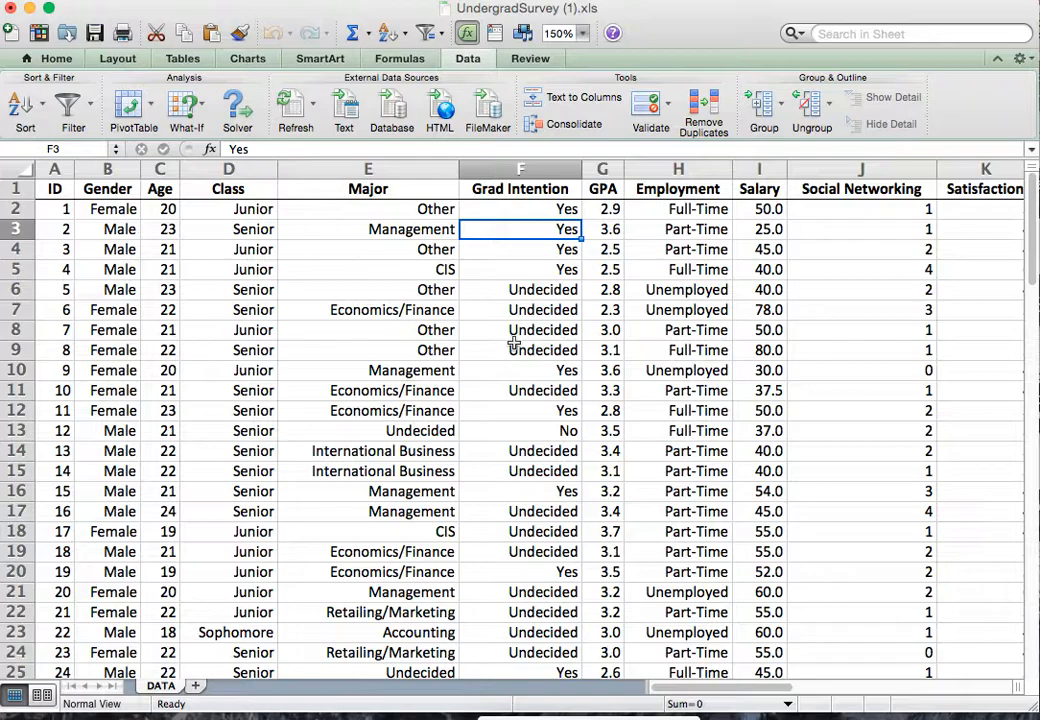
Select the empty cell Q2 beside the survey data
scroll(513, 343, "right", 4)
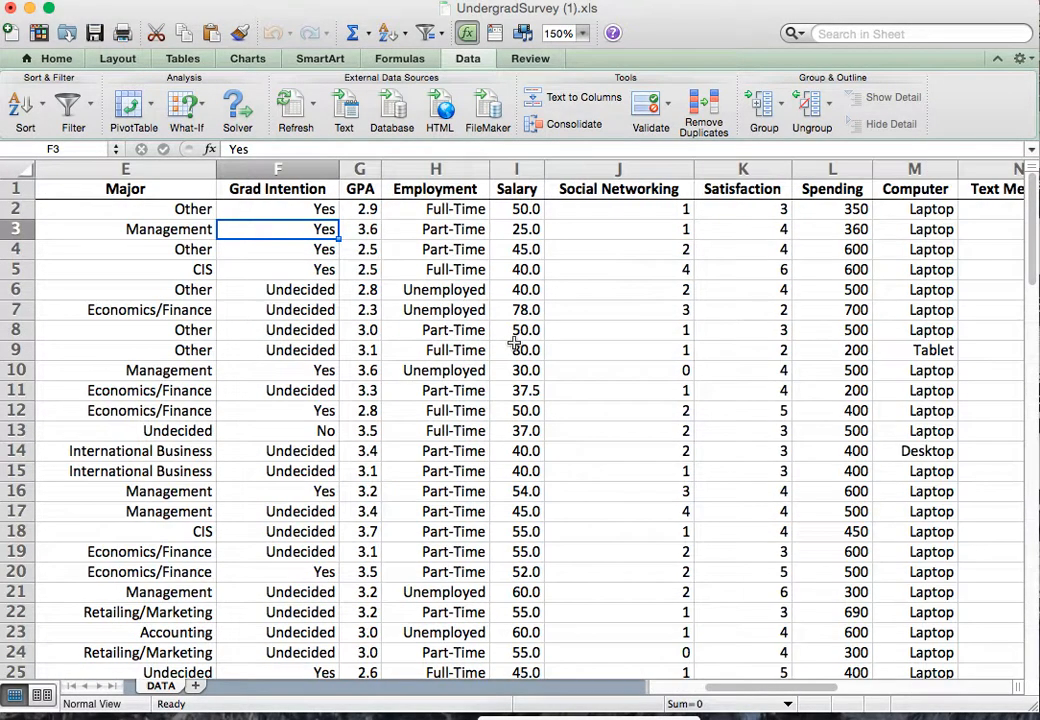
scroll(513, 343, "right", 5)
scroll(513, 343, "left", 9)
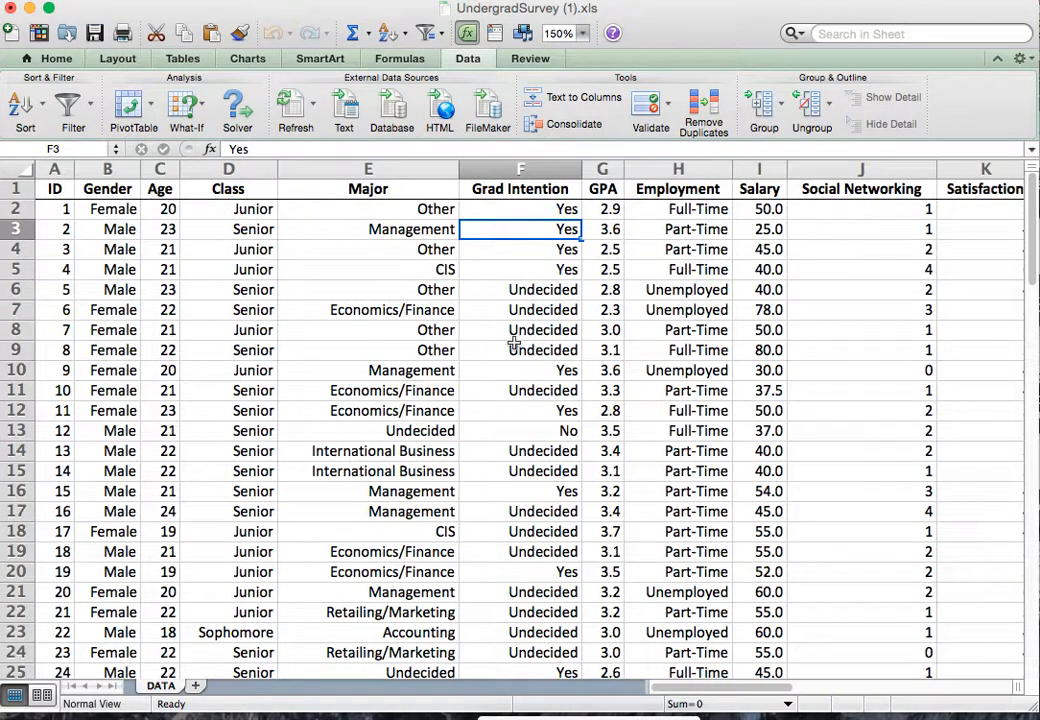
scroll(513, 343, "right", 9)
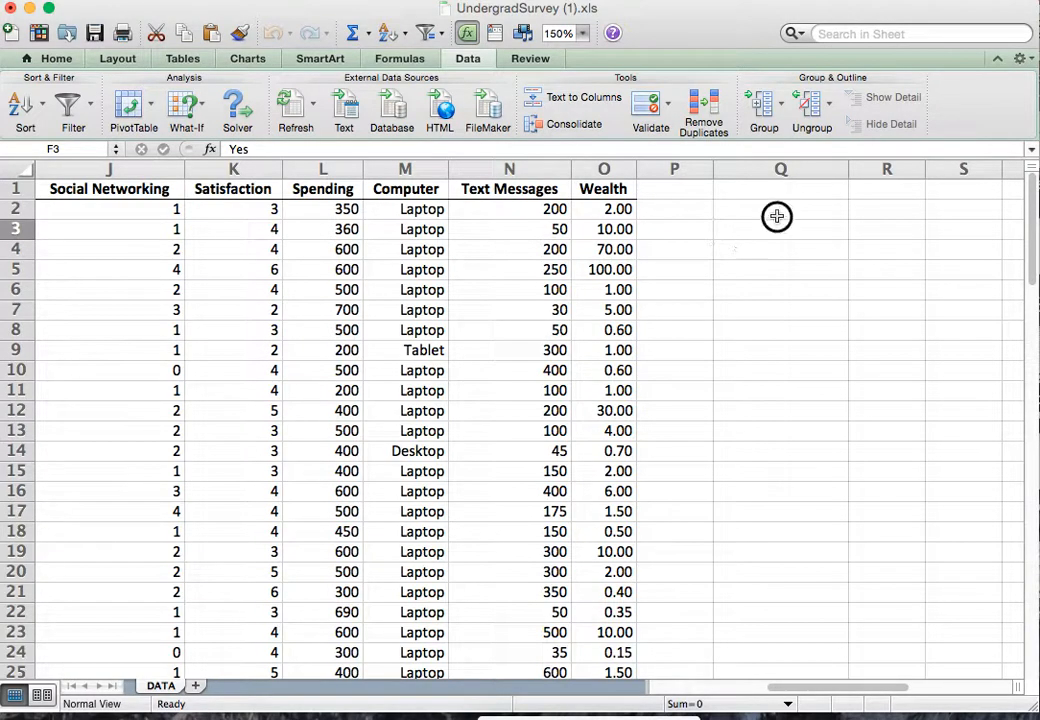
left_click(777, 216)
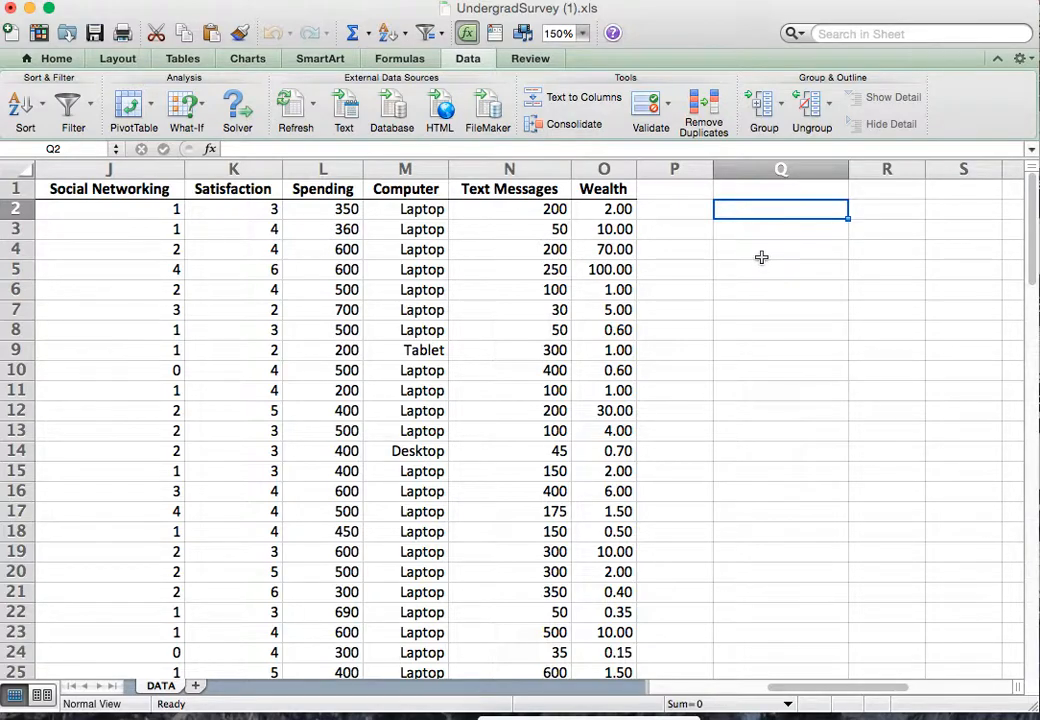
scroll(722, 260, "left", 9)
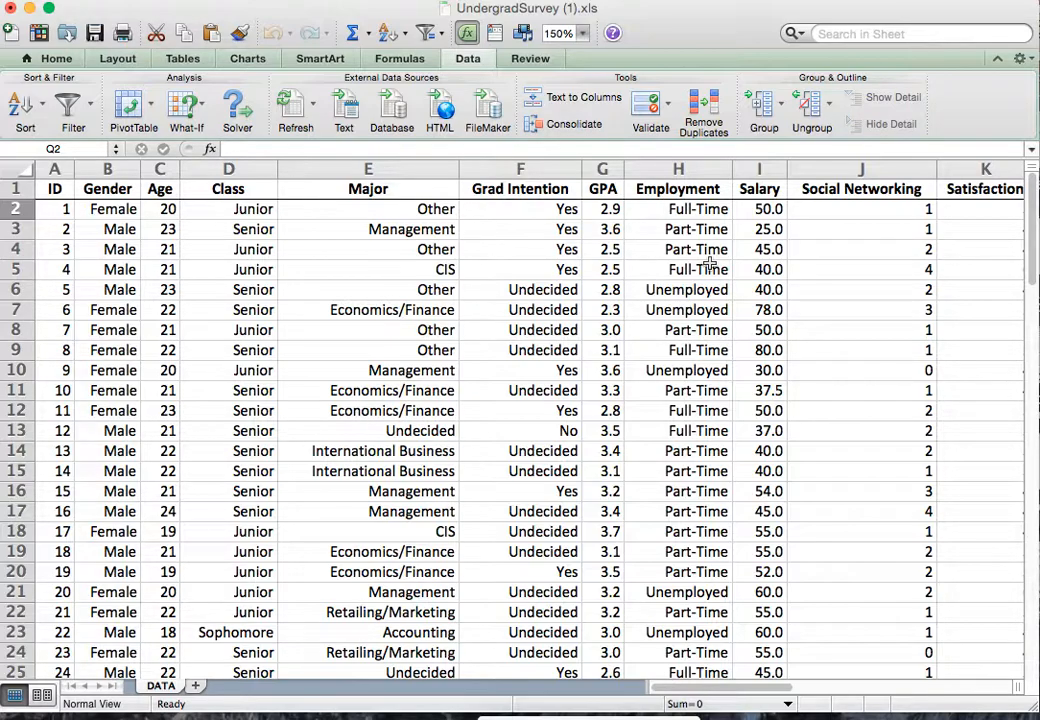
scroll(709, 262, "right", 12)
scroll(709, 262, "left", 11)
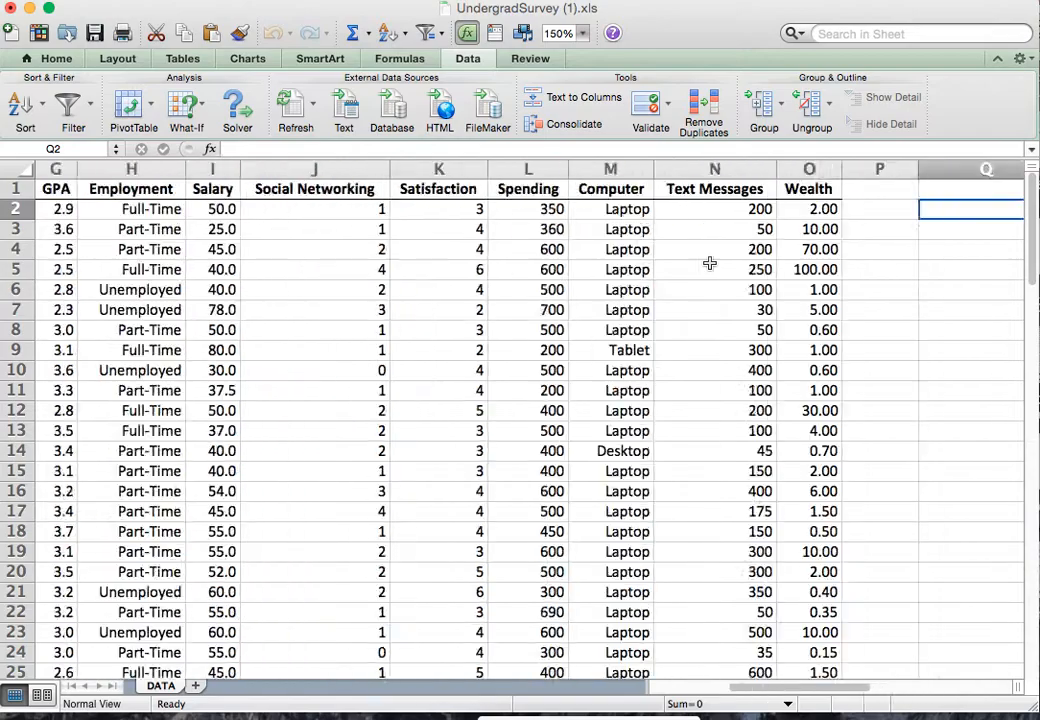
scroll(709, 263, "left", 1)
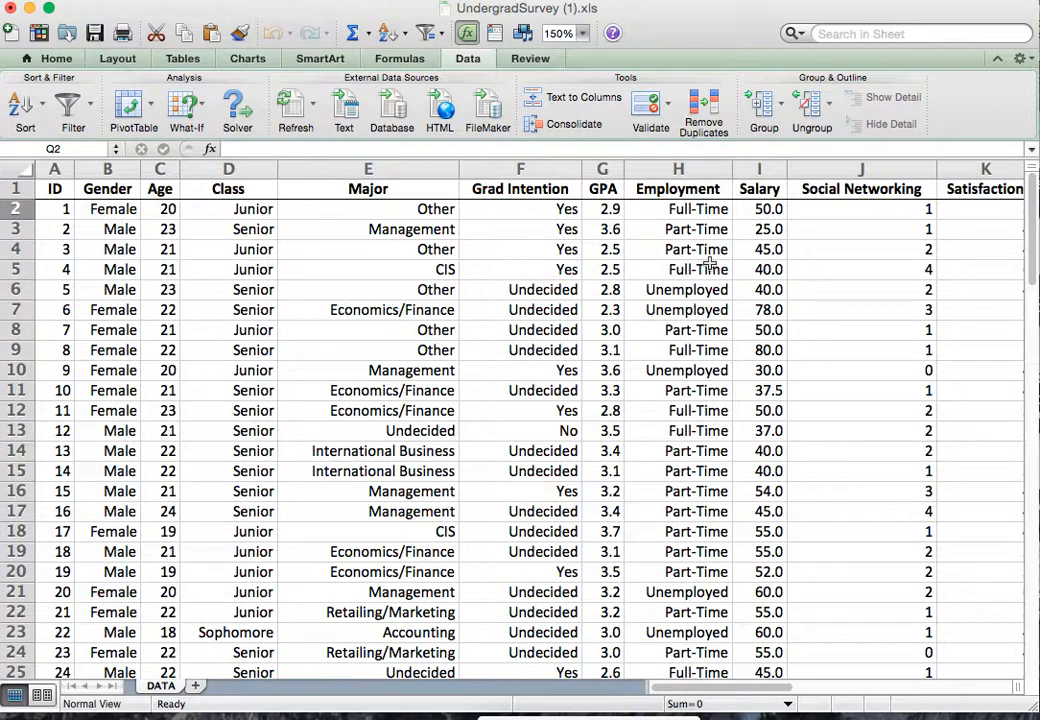
scroll(709, 262, "right", 7)
scroll(709, 262, "left", 7)
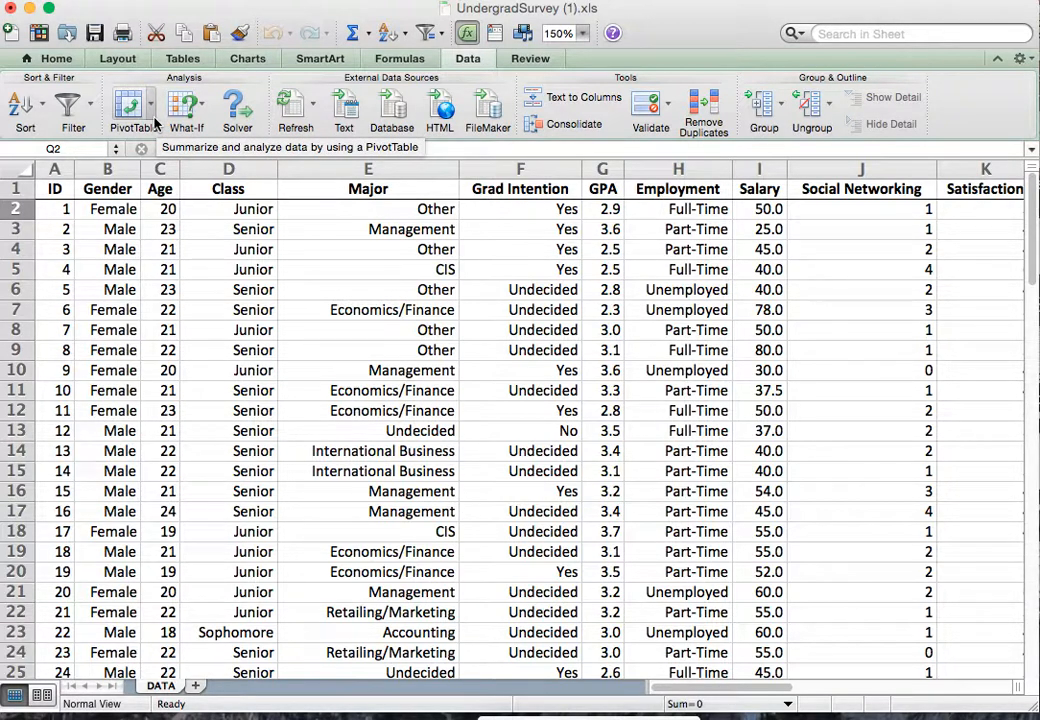
scroll(527, 334, "right", 10)
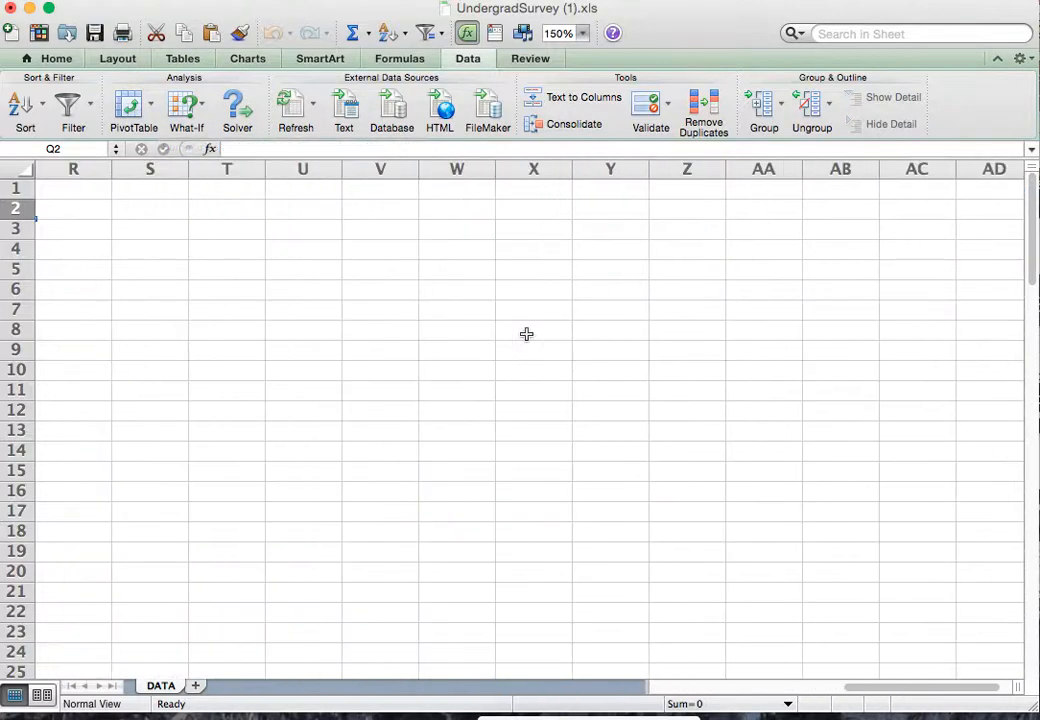
scroll(527, 334, "left", 5)
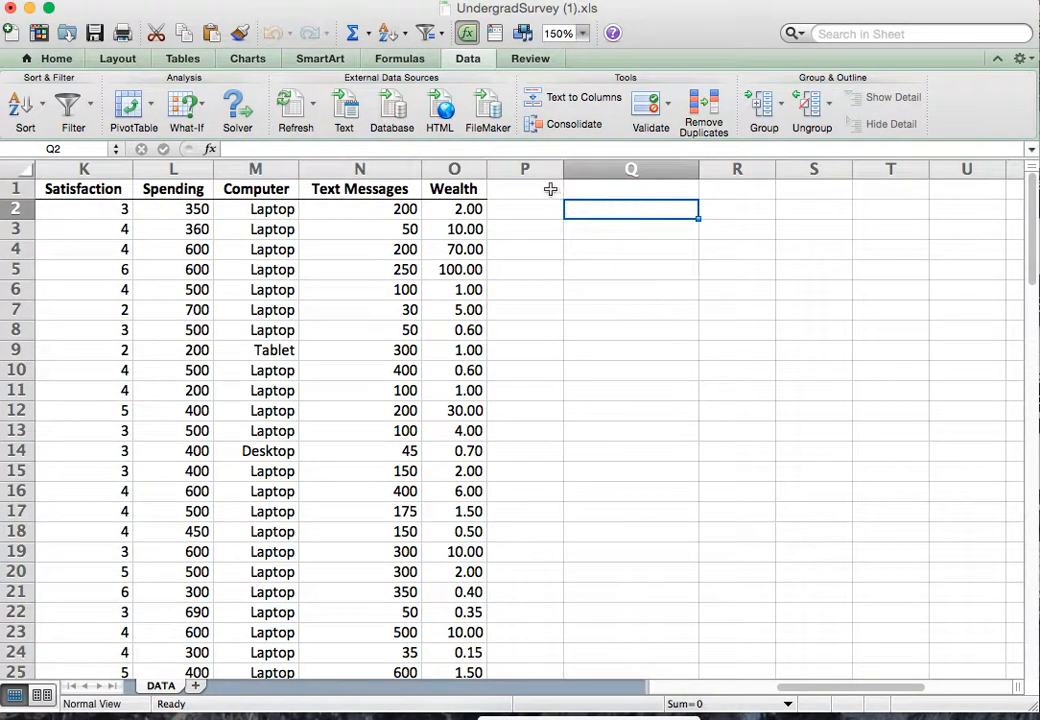
Create a manual PivotTable on a new worksheet from the survey data, covering the Gender through Wealth columns
scroll(538, 310, "left", 5)
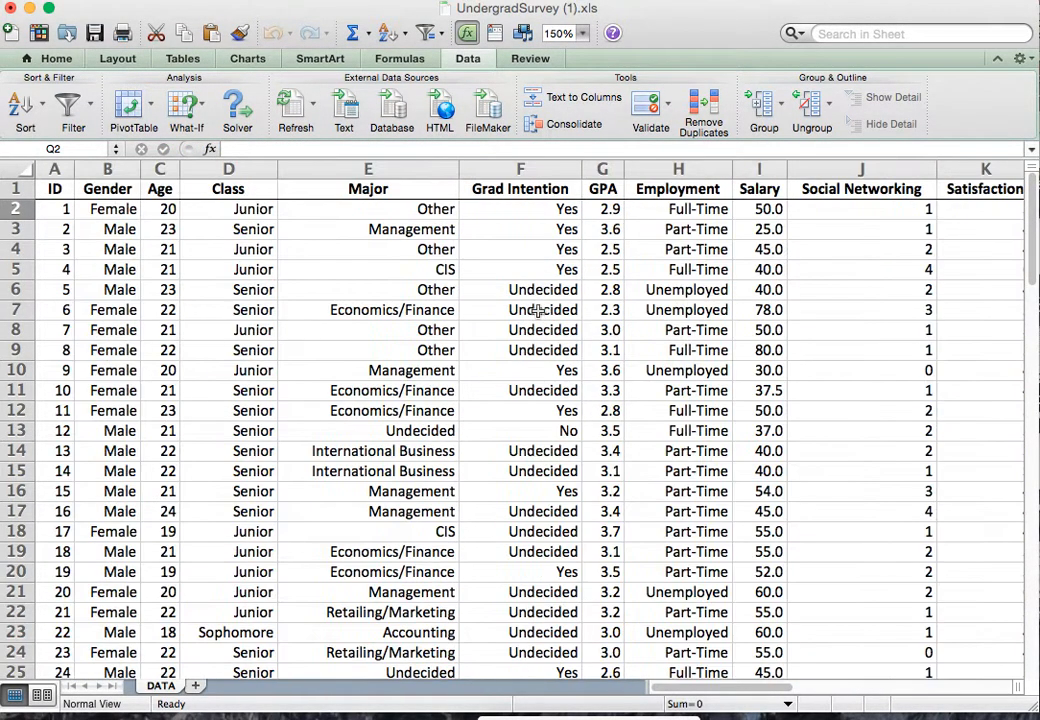
left_click(151, 114)
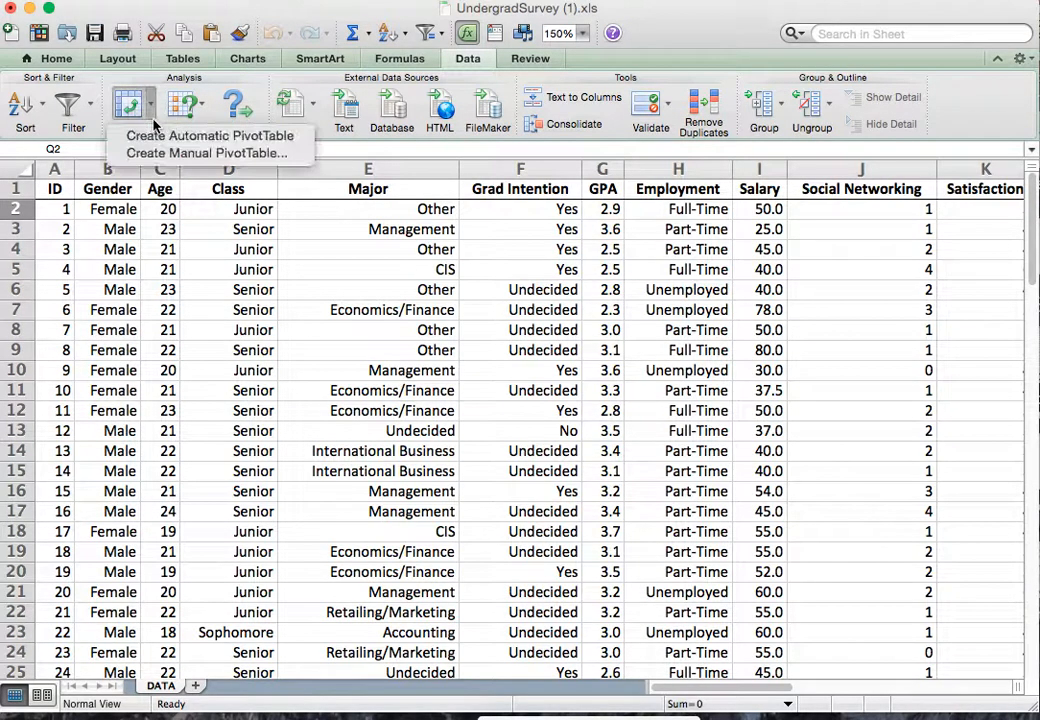
left_click(200, 153)
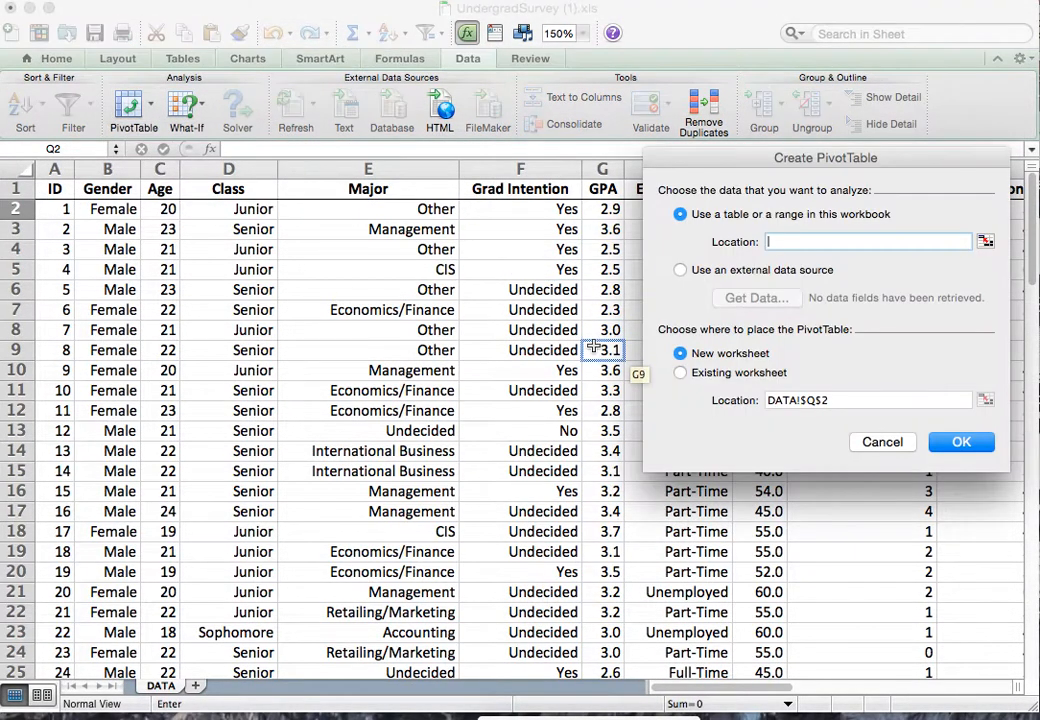
left_click(745, 372)
left_click(733, 356)
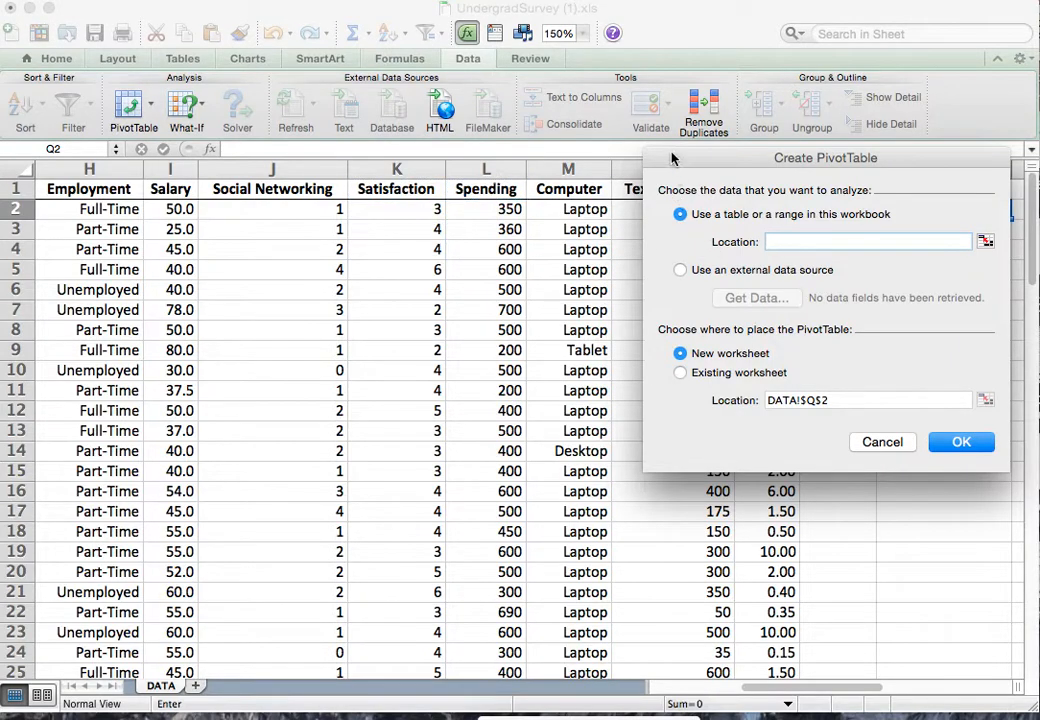
left_click_drag(666, 155, 822, 239)
left_click_drag(770, 188, 84, 371)
left_click_drag(963, 241, 742, 232)
left_click(873, 528)
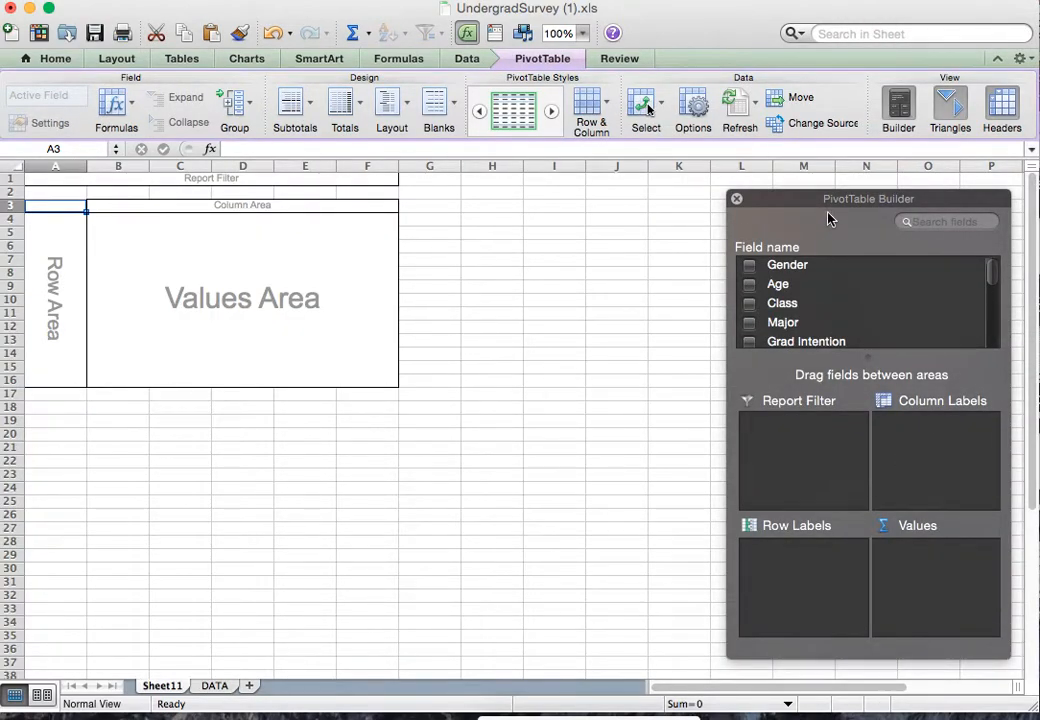
Enlarge the PivotTable Builder and add Gender to both the row labels and the values, summarized by count
left_click_drag(829, 206, 808, 181)
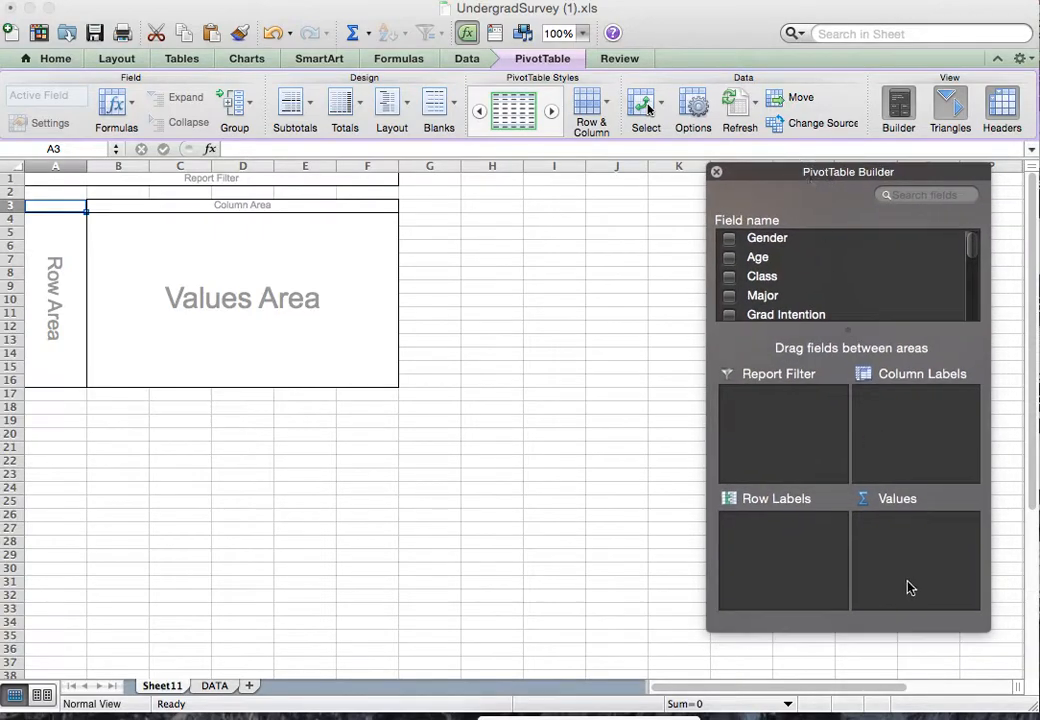
left_click_drag(984, 628, 1015, 674)
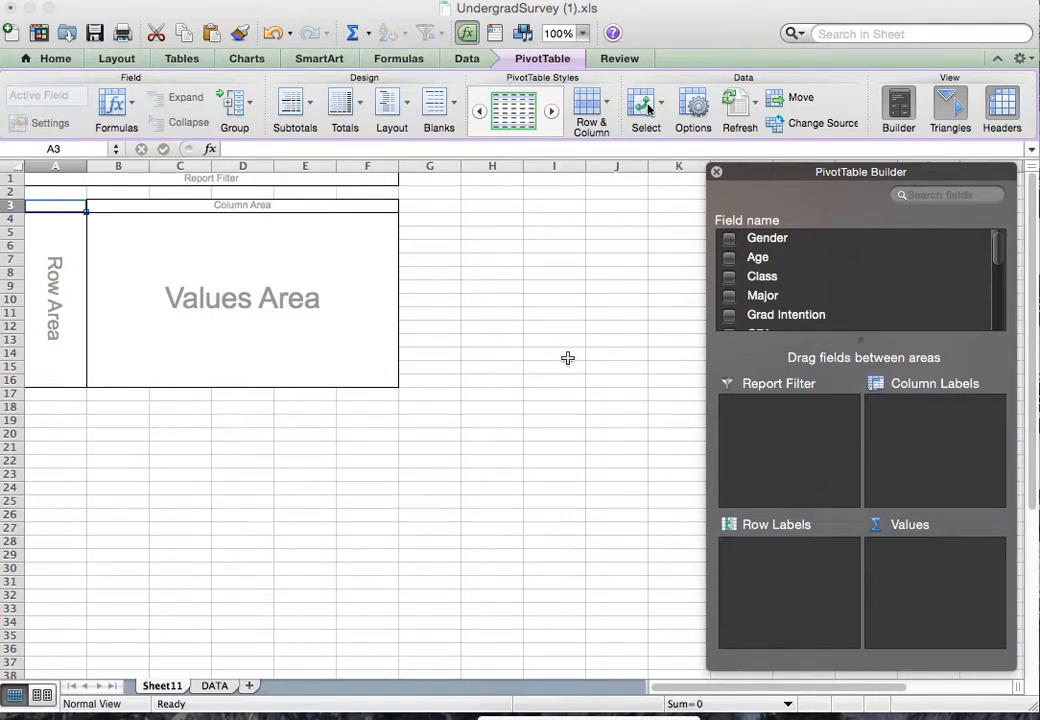
left_click(765, 245)
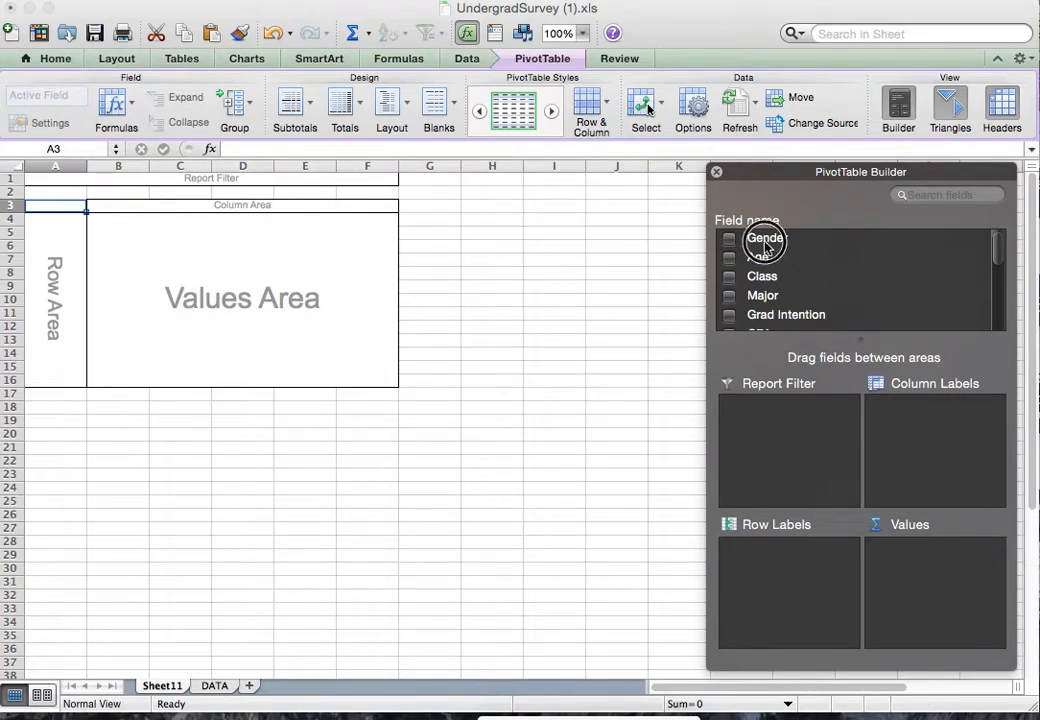
left_click_drag(765, 245, 808, 583)
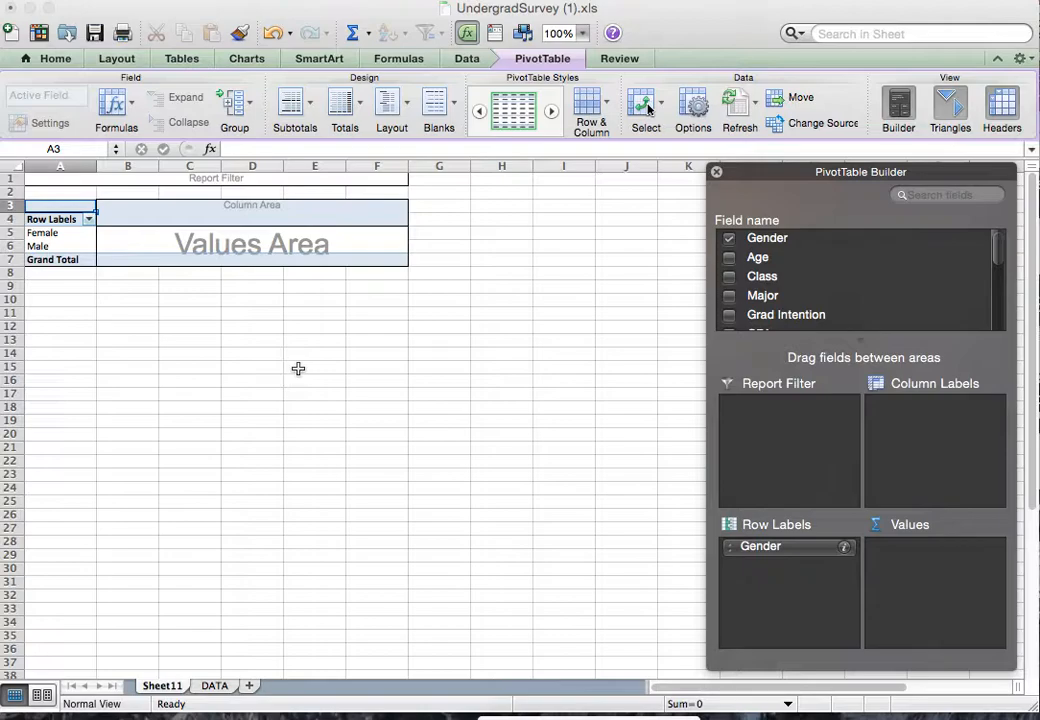
left_click_drag(754, 242, 958, 561)
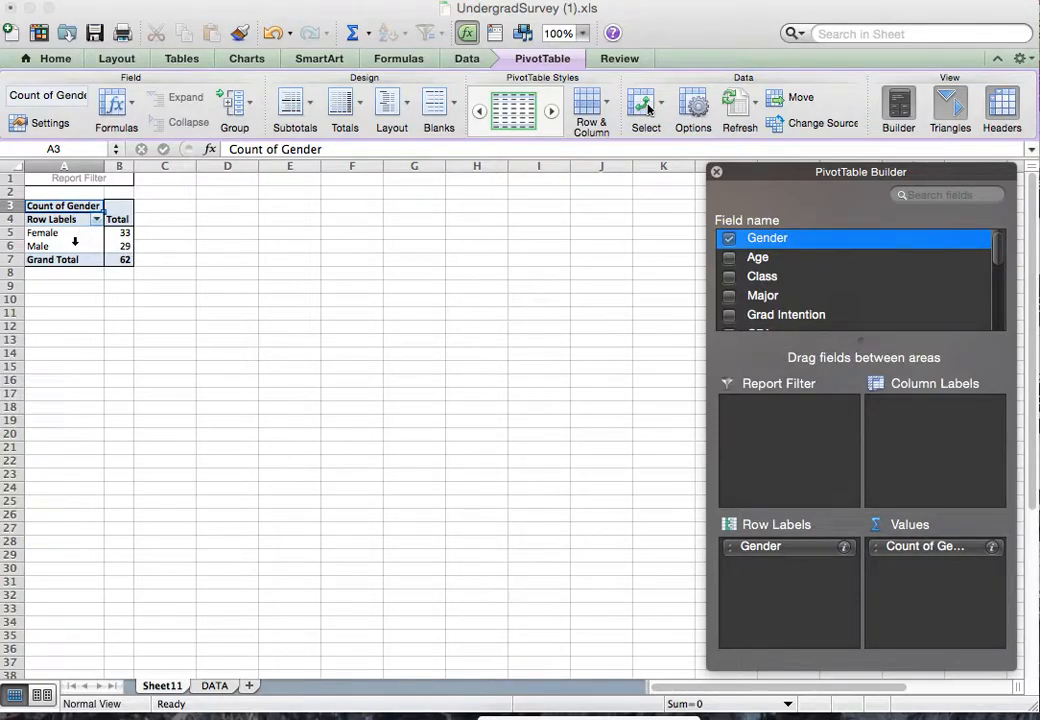
Drill into the Female count to list its records on a new sheet, and return to the PivotTable's grand total
left_click(123, 236)
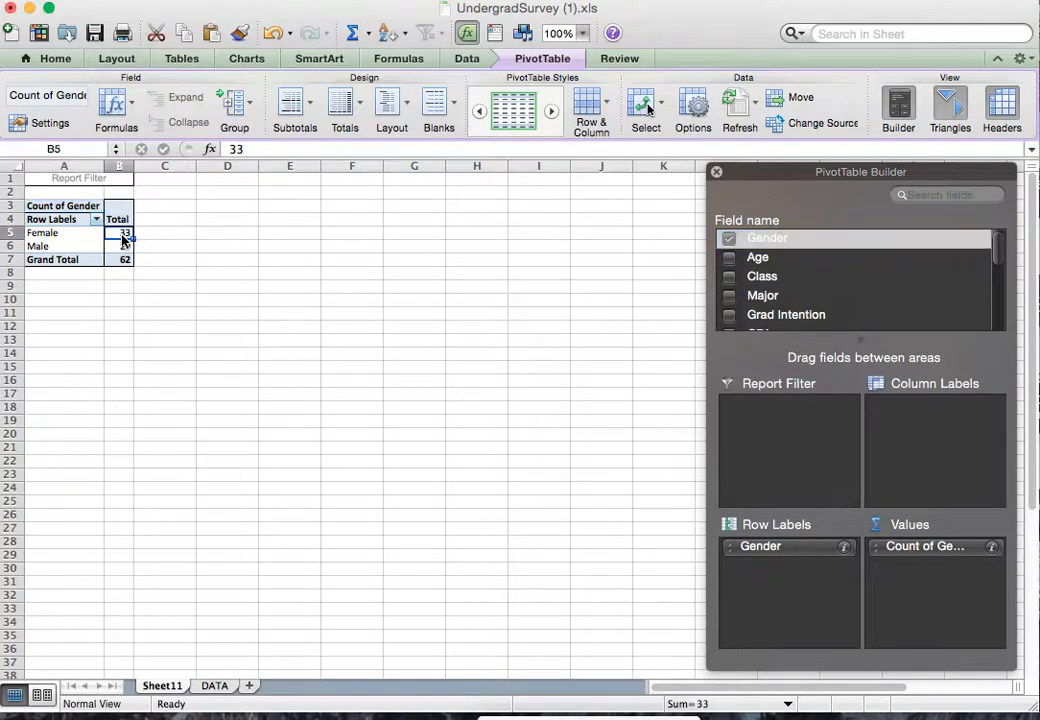
double_click(123, 236)
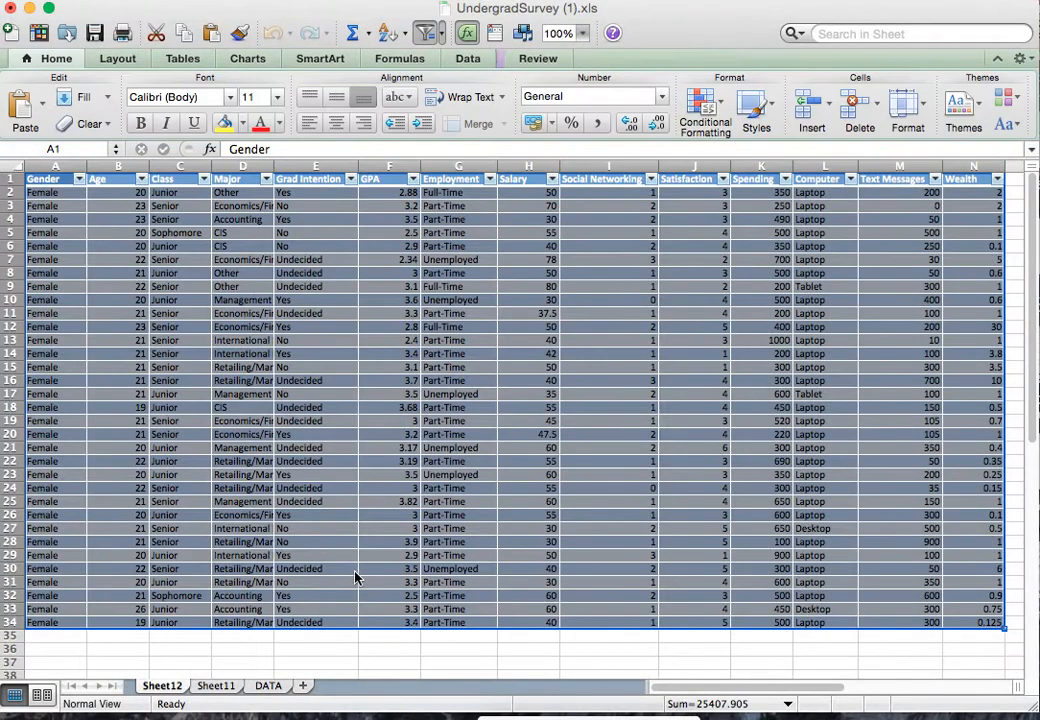
left_click(268, 686)
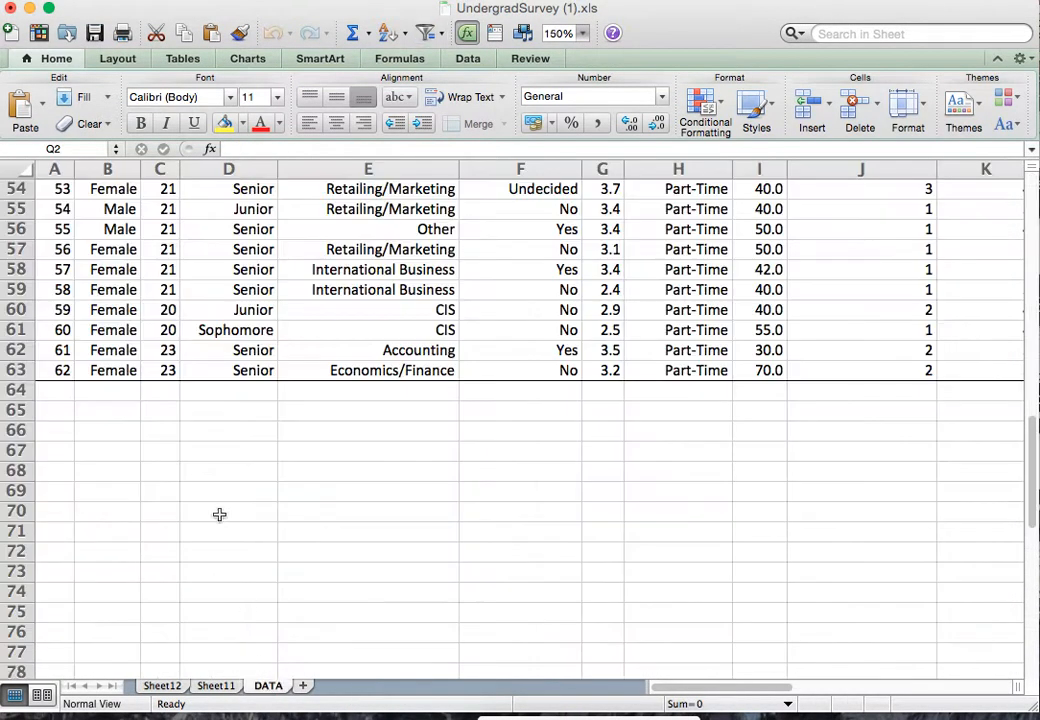
left_click(217, 686)
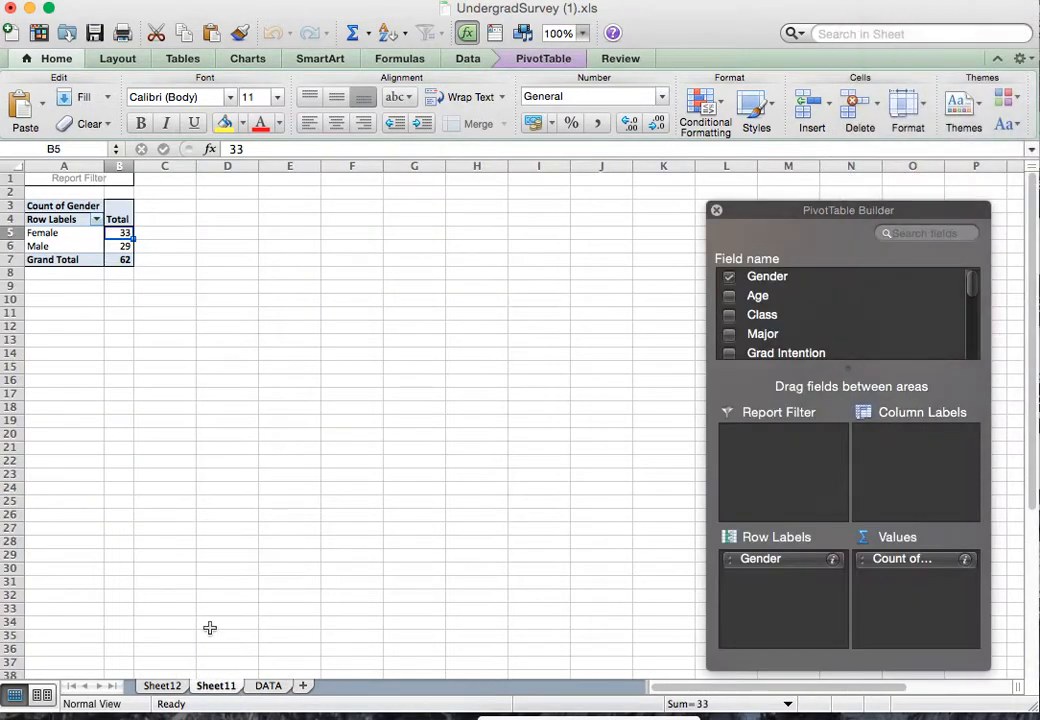
left_click(122, 260)
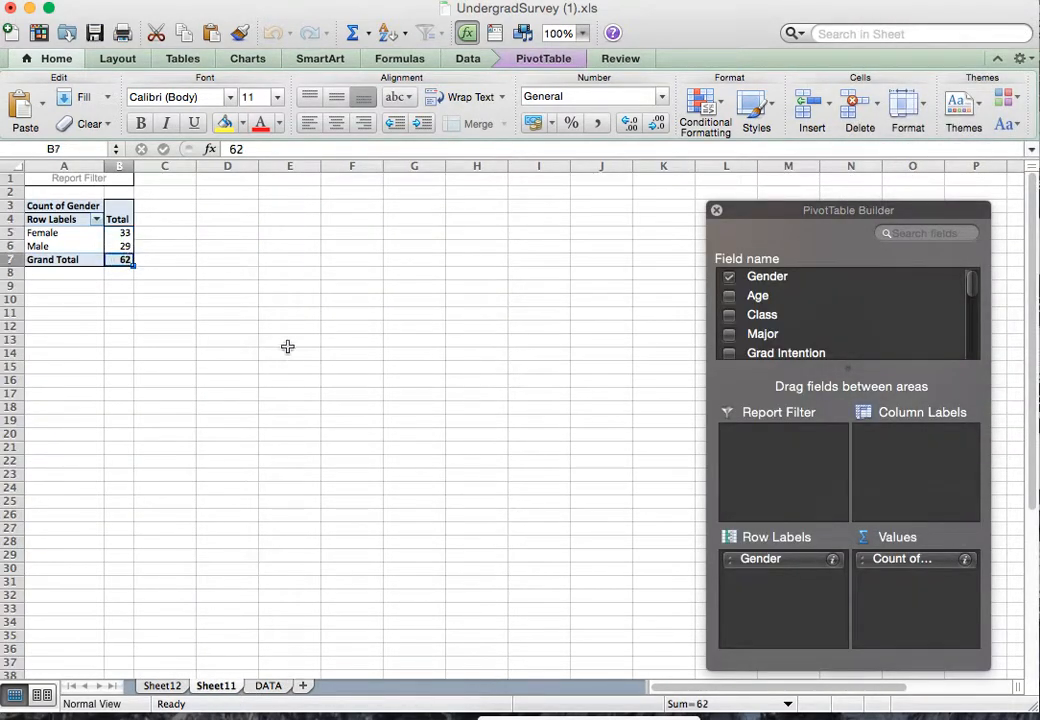
Add the Class field to the PivotTable's column labels
left_click(581, 33)
left_click(577, 71)
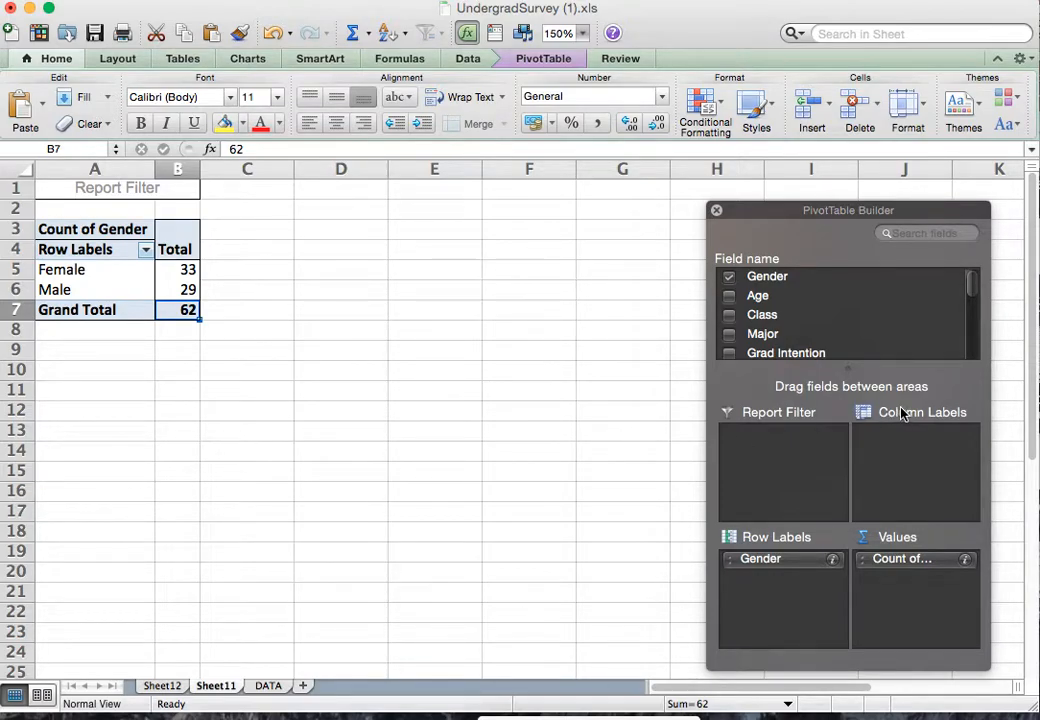
left_click(972, 297)
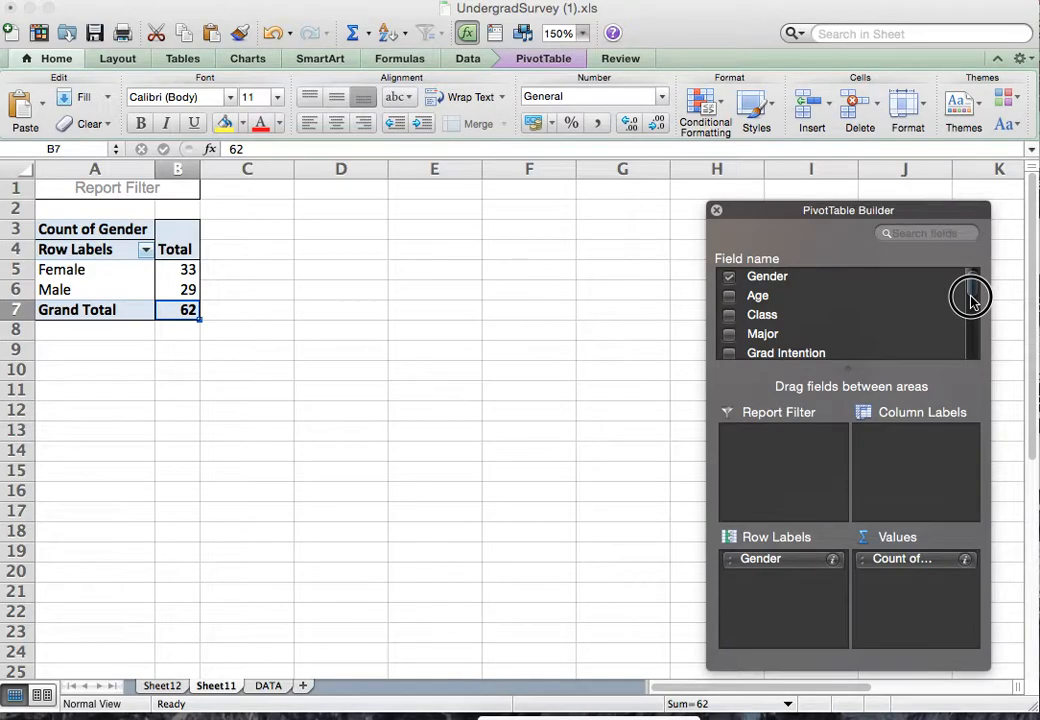
left_click(770, 316)
left_click_drag(770, 316, 917, 457)
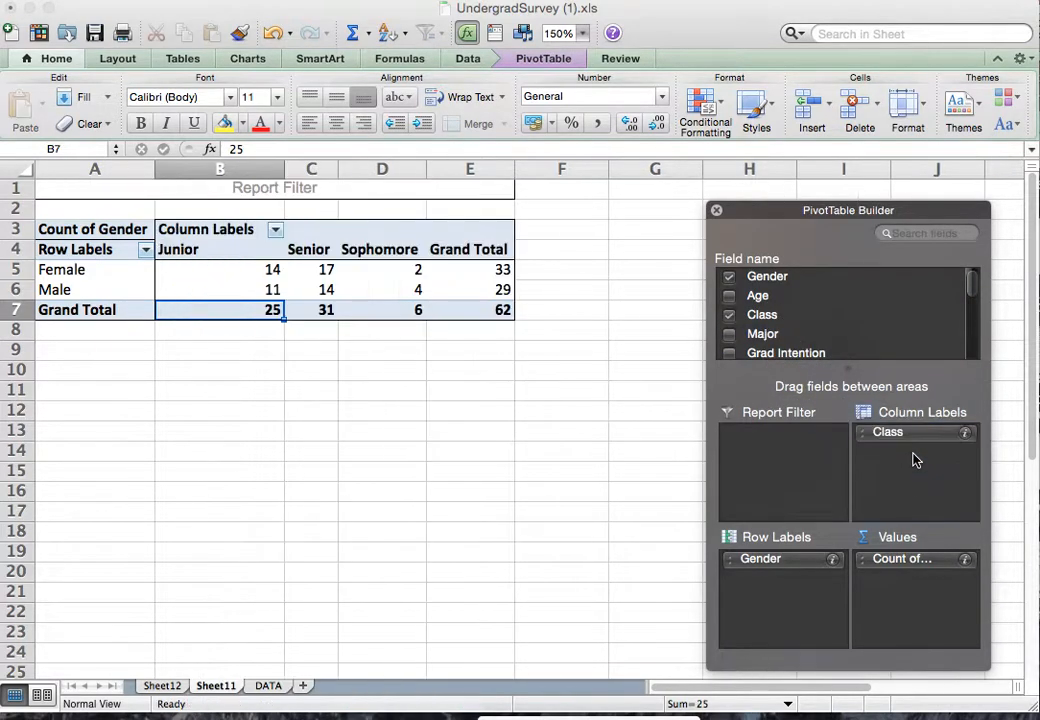
Examine the gender counts by class, including the Female row, the Junior column and the grand totals
left_click(253, 288)
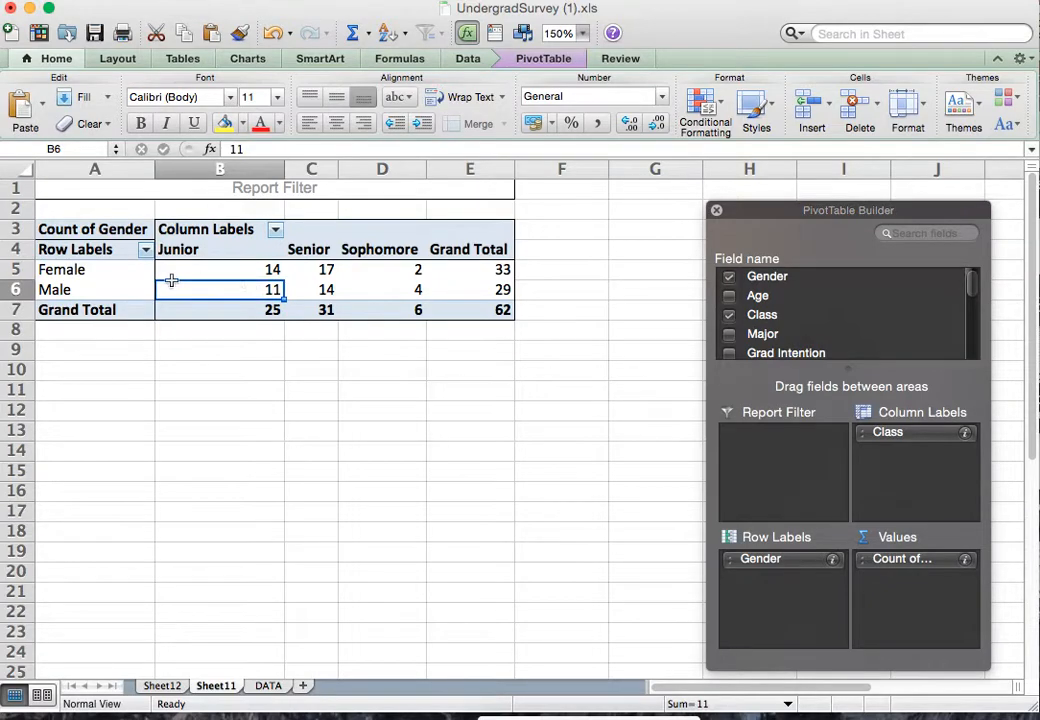
left_click(122, 269)
left_click(500, 271)
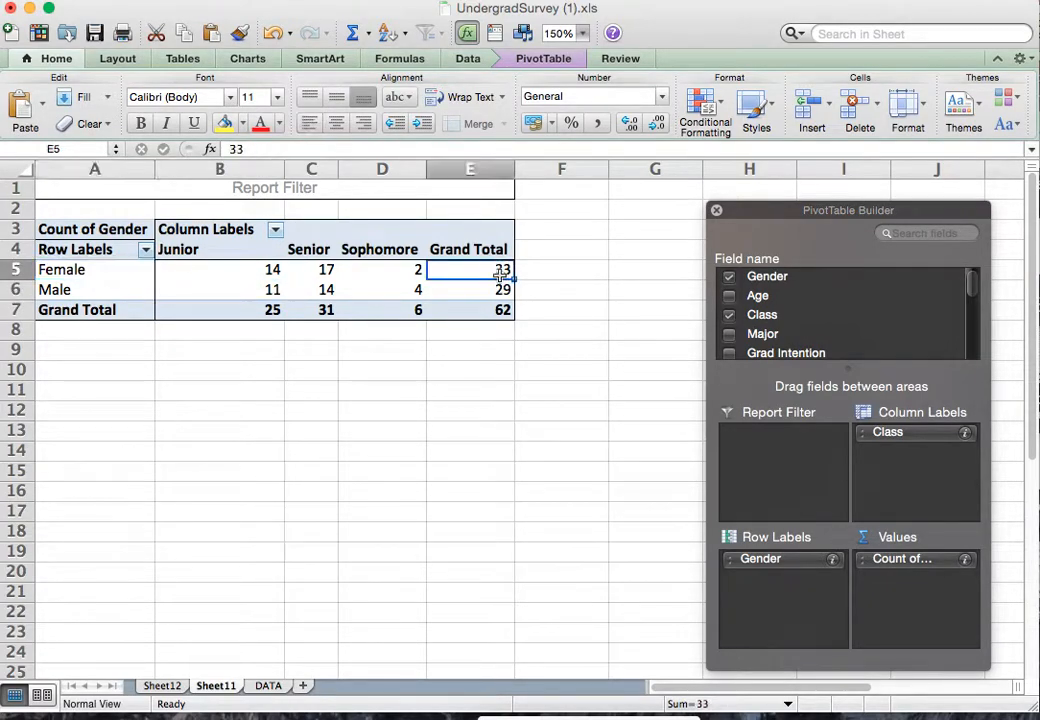
left_click(240, 272)
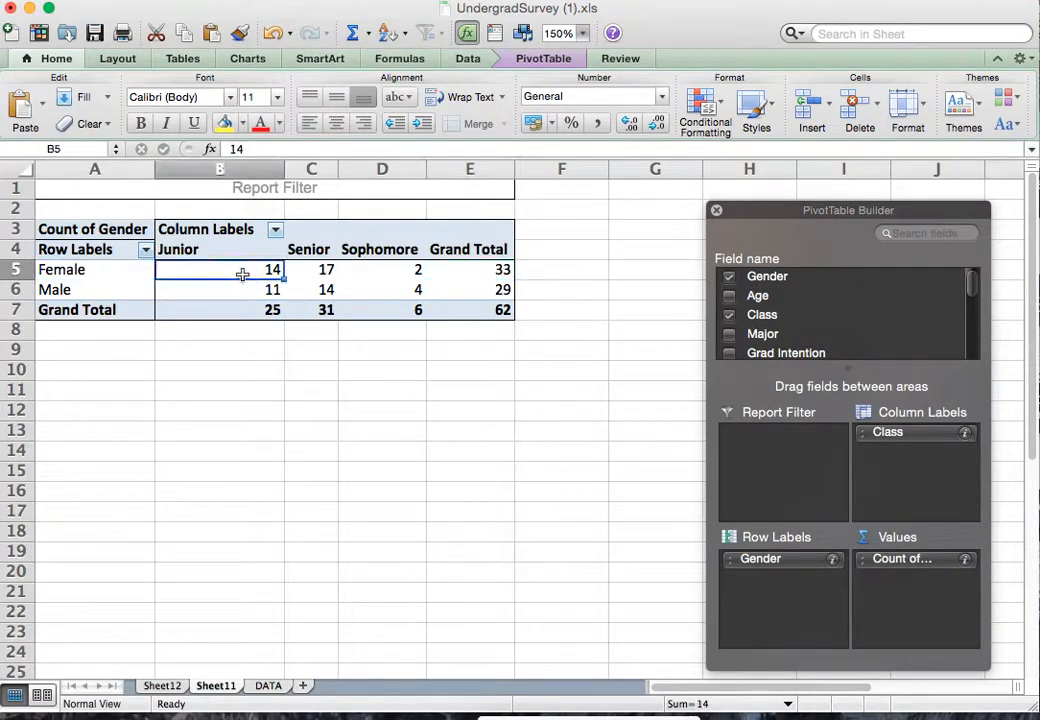
left_click(309, 269)
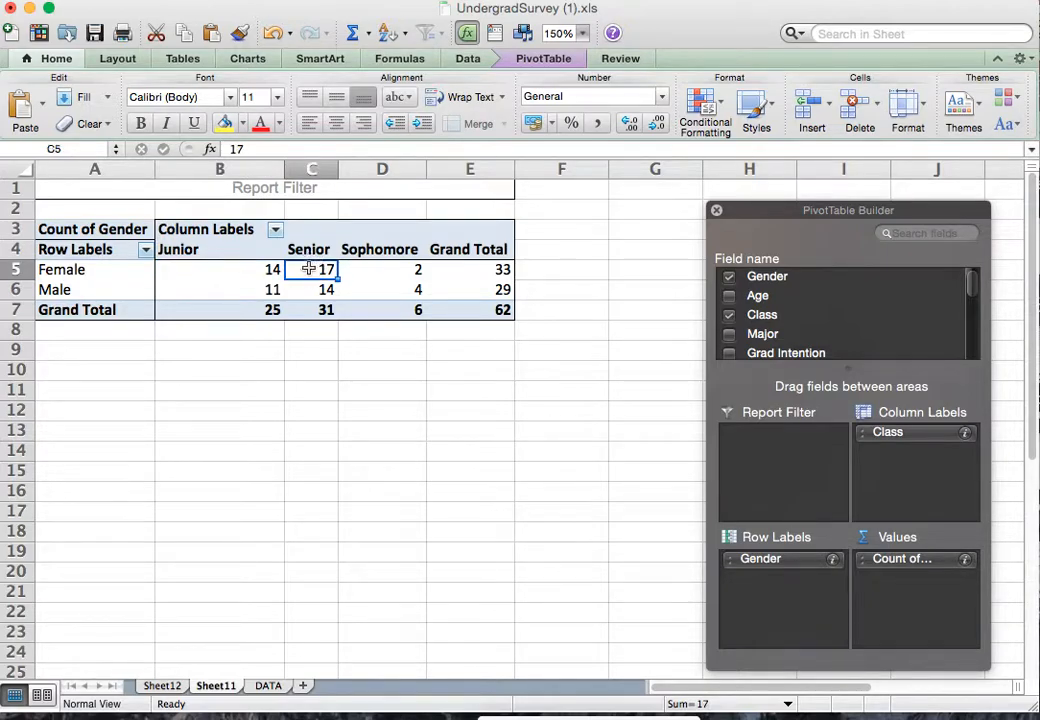
left_click(373, 266)
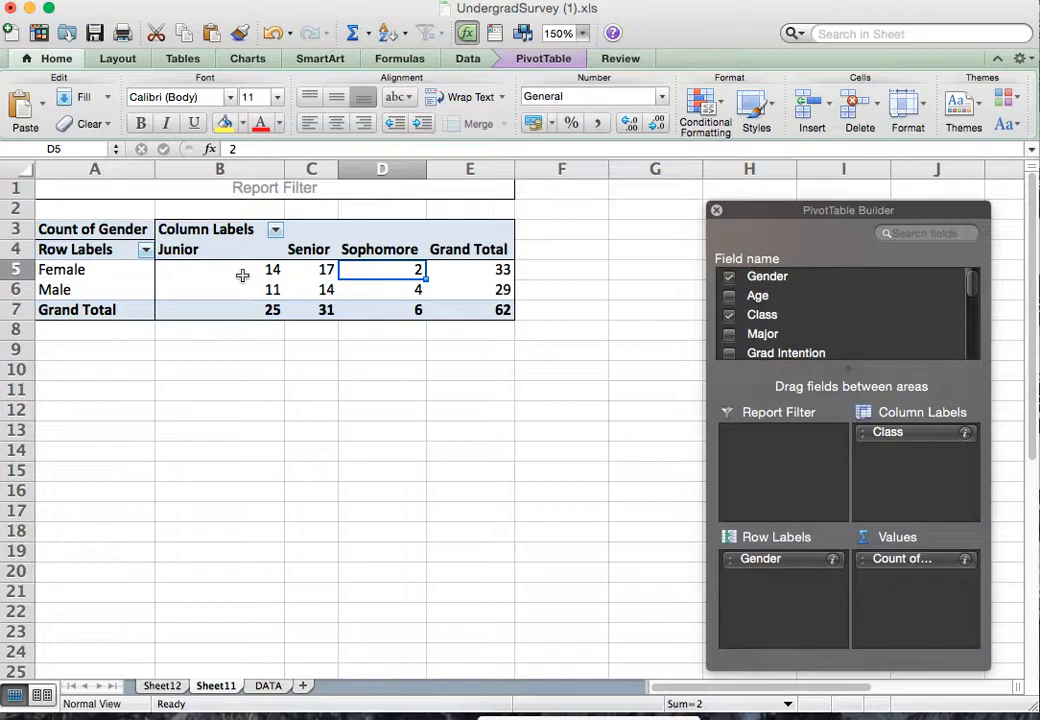
left_click(228, 311)
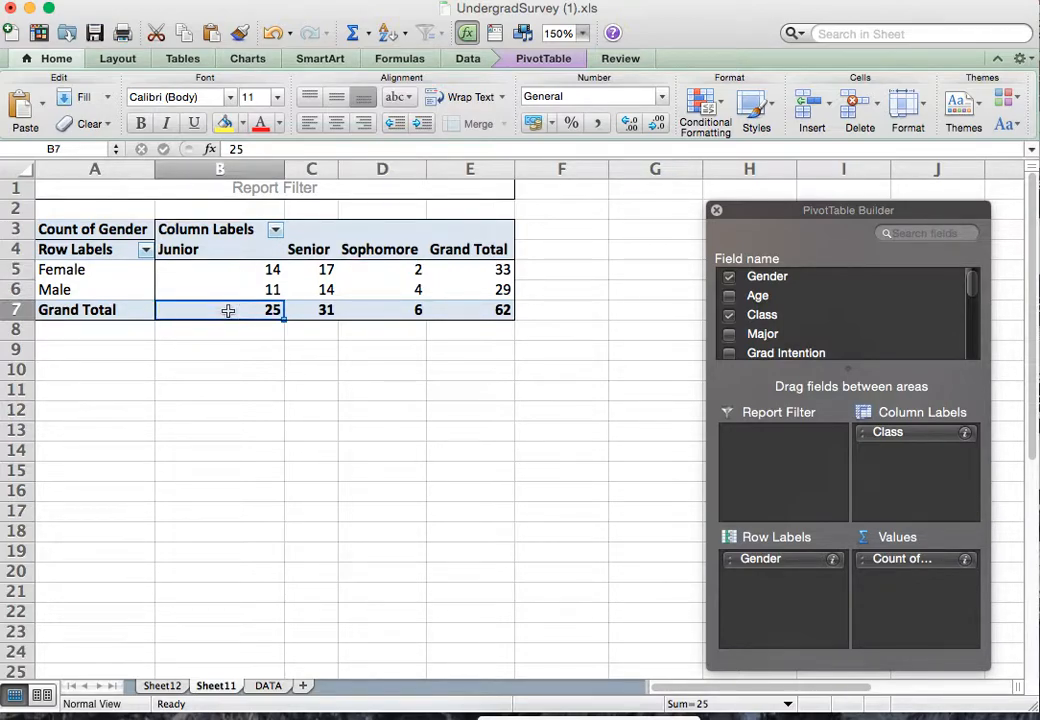
left_click(228, 291)
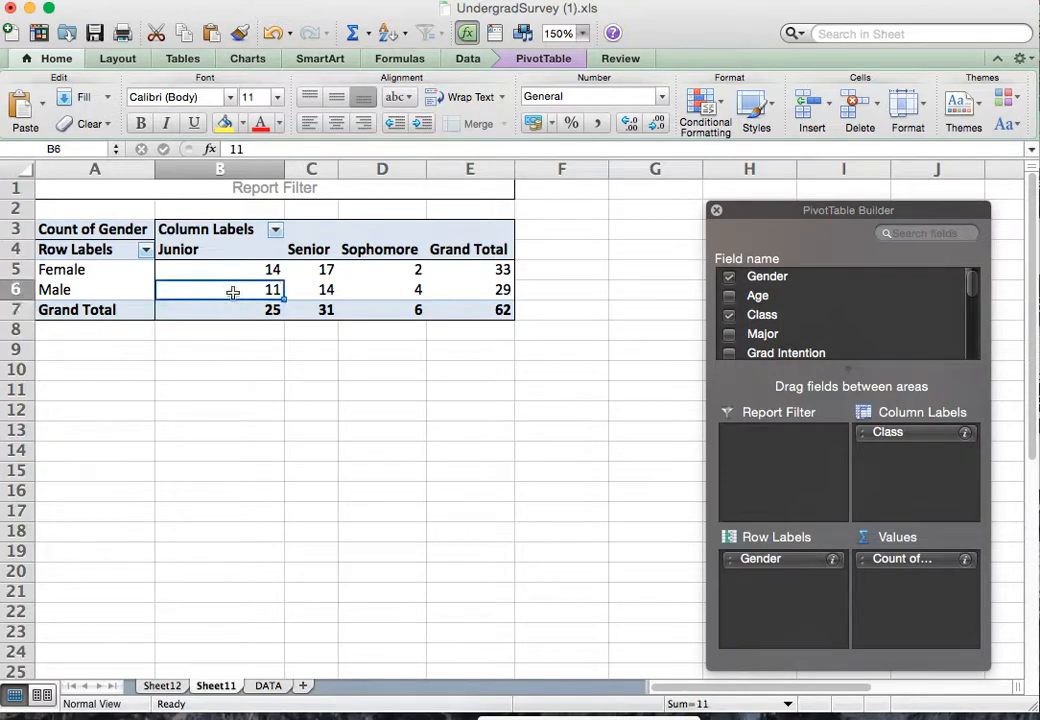
left_click(240, 270)
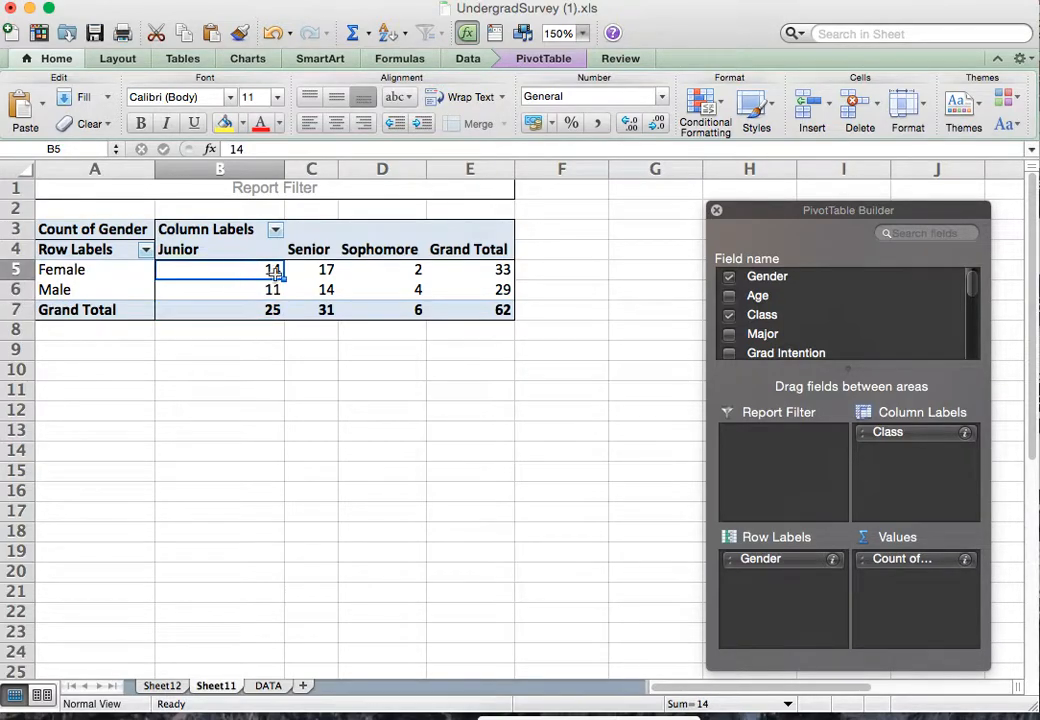
left_click(311, 271)
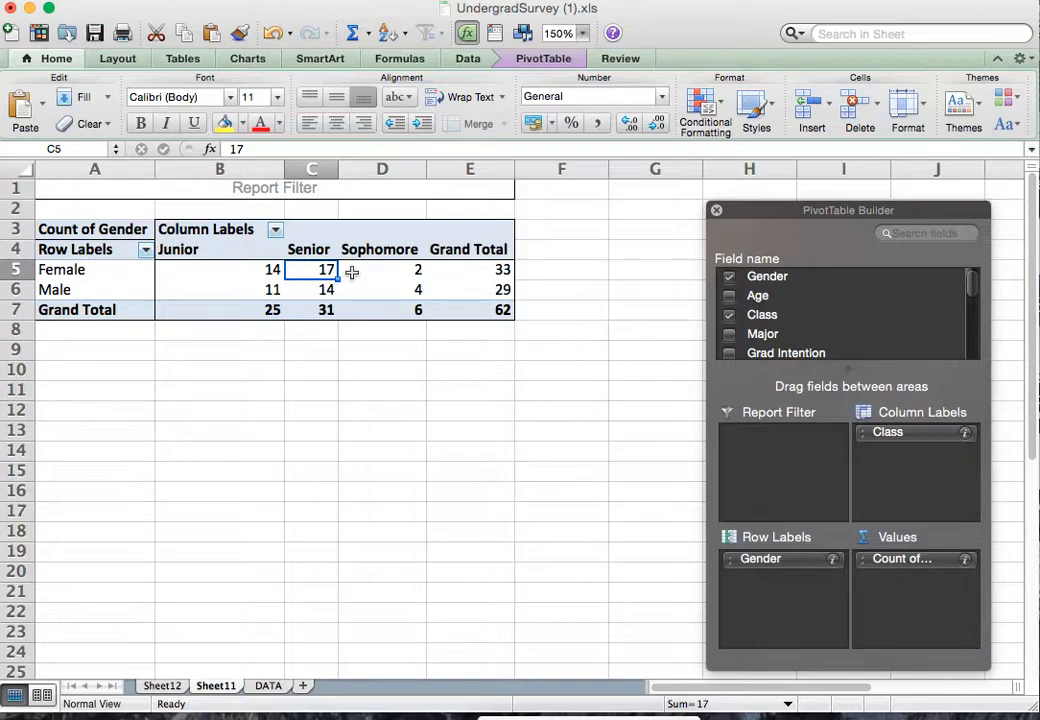
left_click_drag(466, 274, 469, 287)
left_click_drag(273, 313, 458, 312)
left_click(462, 312)
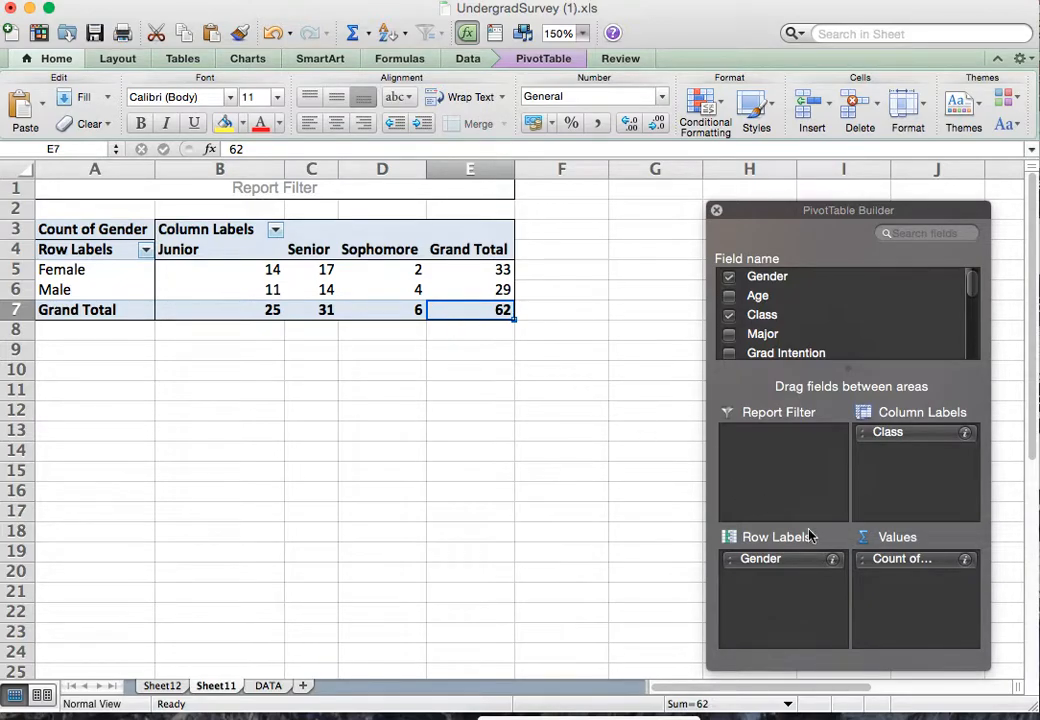
Show the PivotTable's Count of Gender values as % of row
left_click(965, 561)
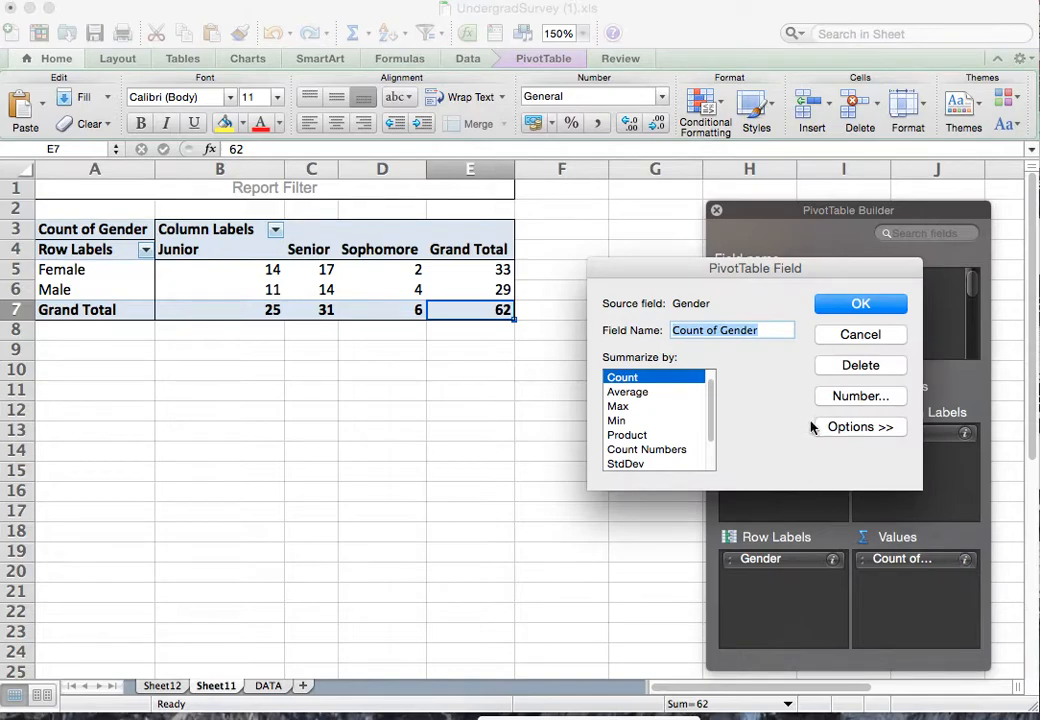
left_click(850, 428)
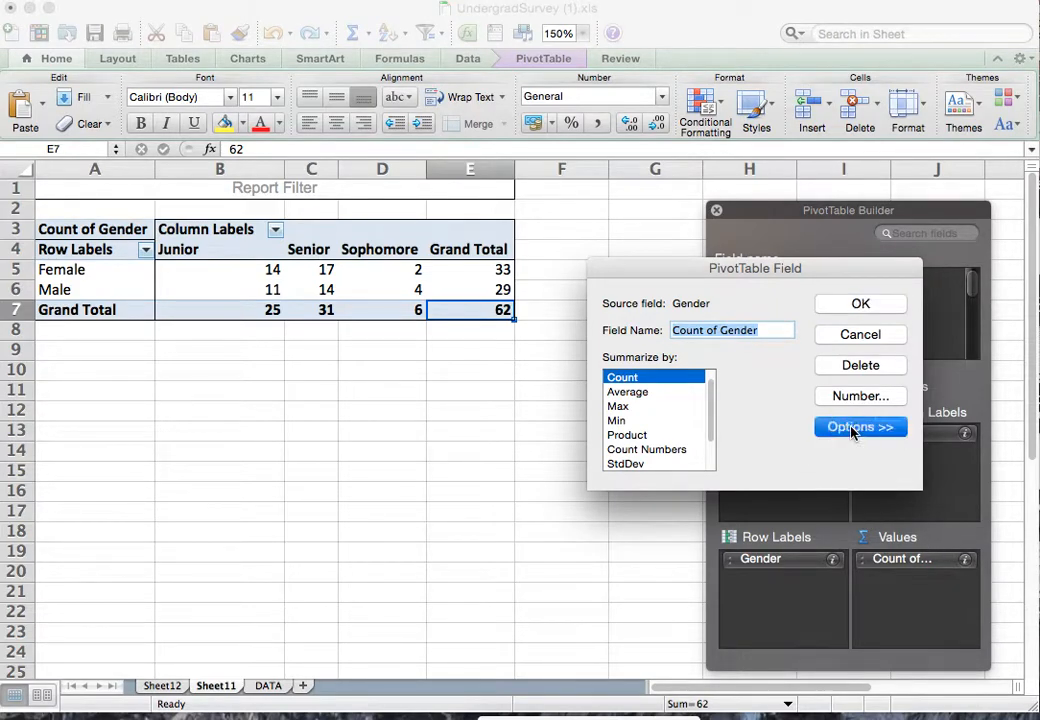
left_click(722, 518)
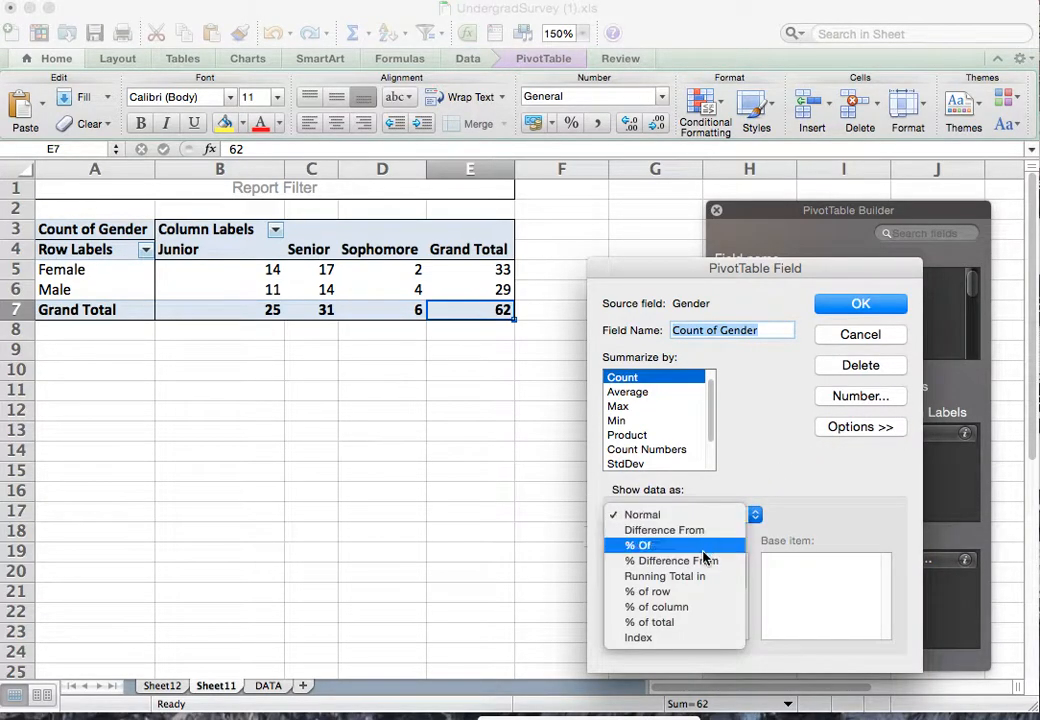
left_click(678, 592)
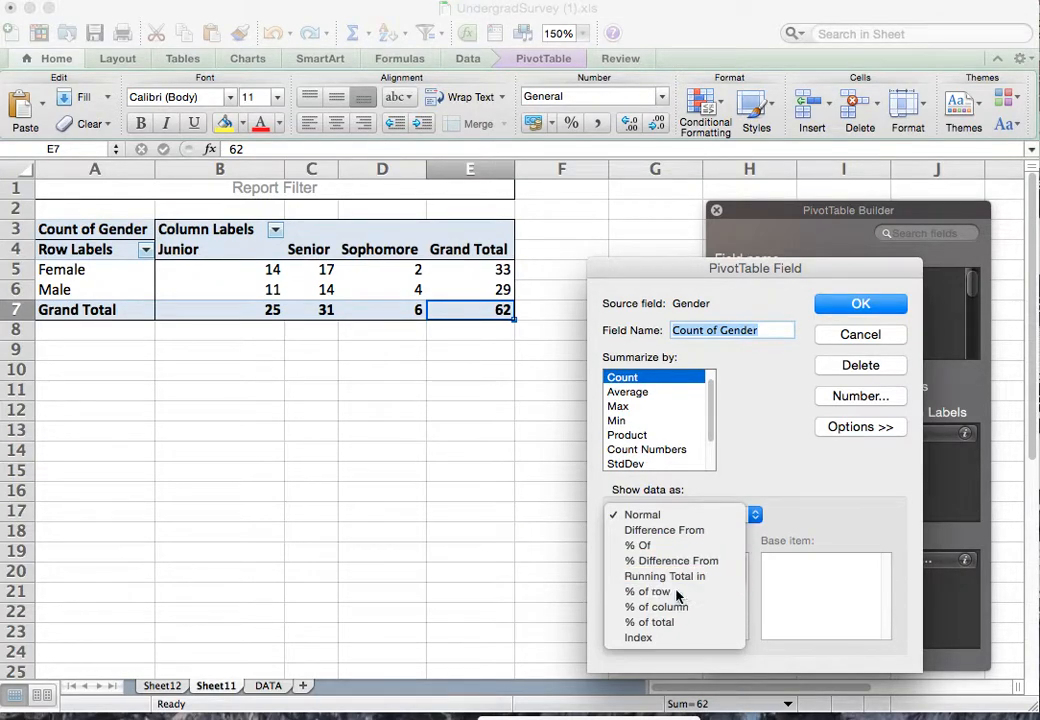
left_click(840, 313)
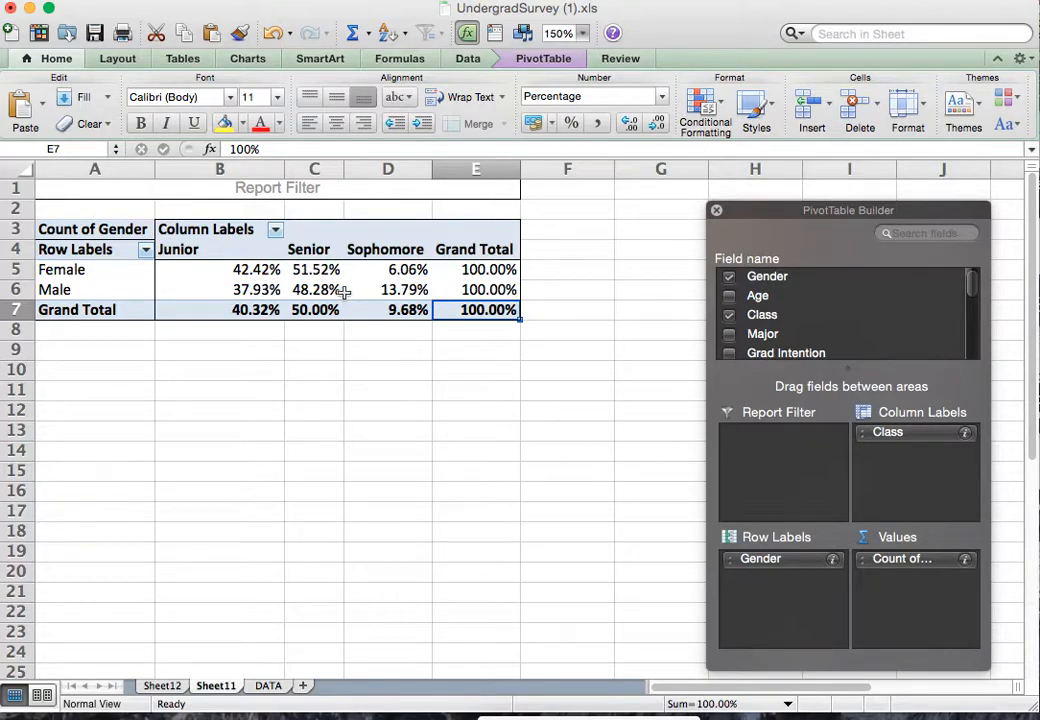
Show the PivotTable's Count of Gender values as % of column
left_click(965, 559)
left_click(866, 337)
left_click(832, 338)
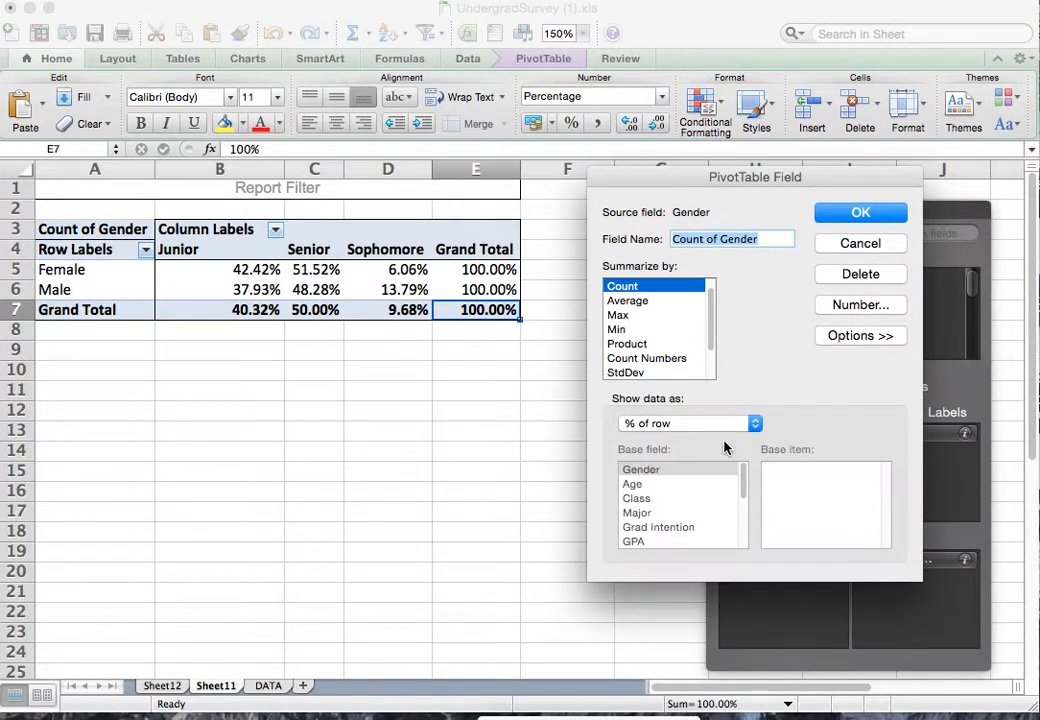
left_click(722, 424)
left_click(710, 439)
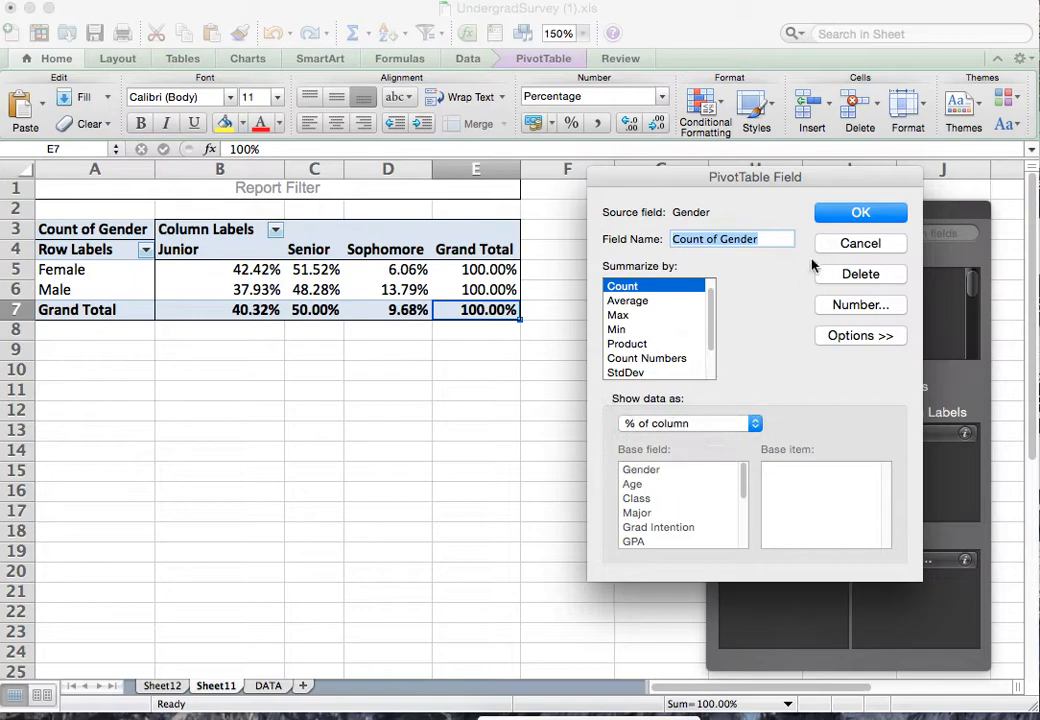
left_click(858, 213)
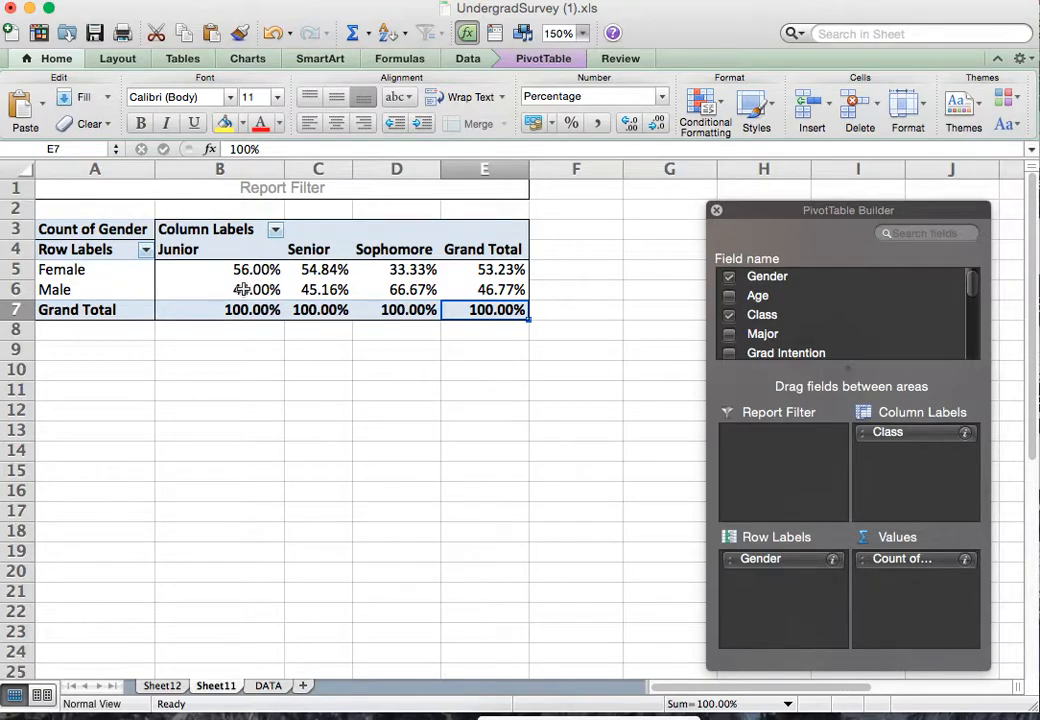
Drill into the Female Junior value to list its records on a new sheet, and return to the PivotTable on Sheet11
left_click_drag(256, 270, 257, 291)
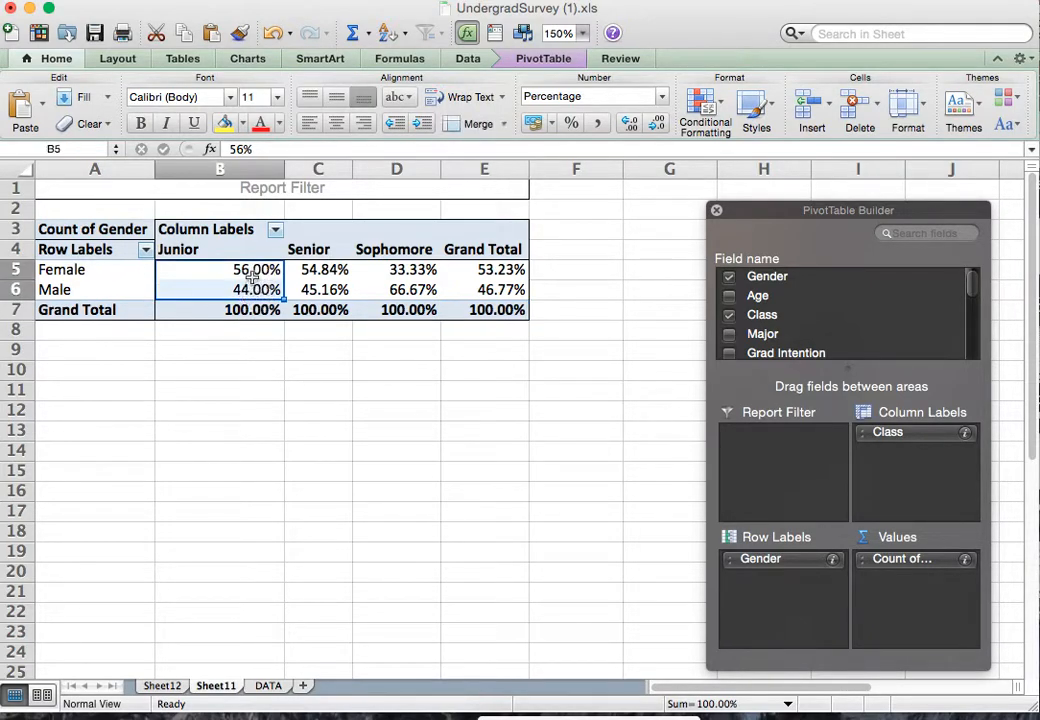
double_click(232, 274)
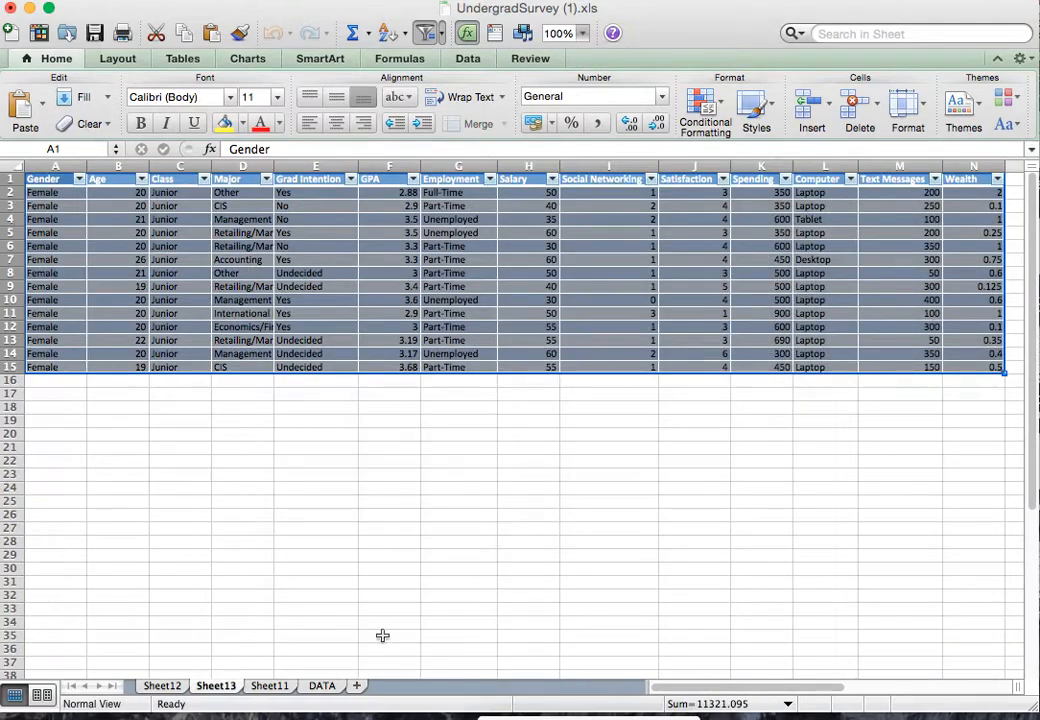
left_click(270, 685)
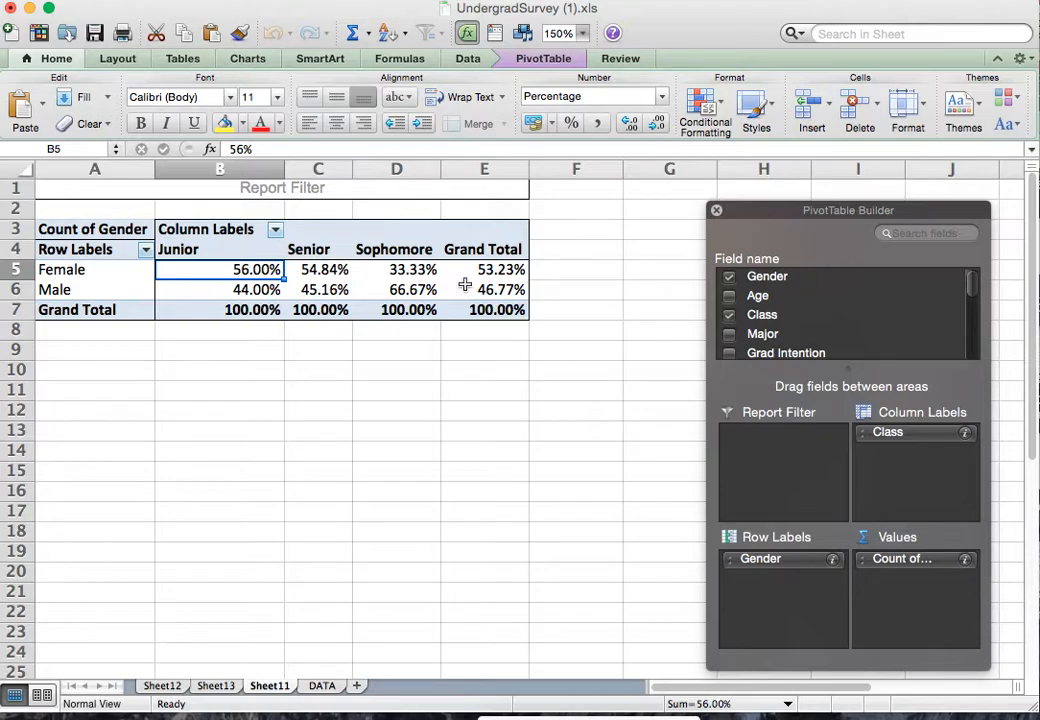
Examine the column percentages across the Female row, the Junior, Senior and Sophomore columns, and the grand totals
left_click(247, 270)
left_click_drag(247, 270, 490, 268)
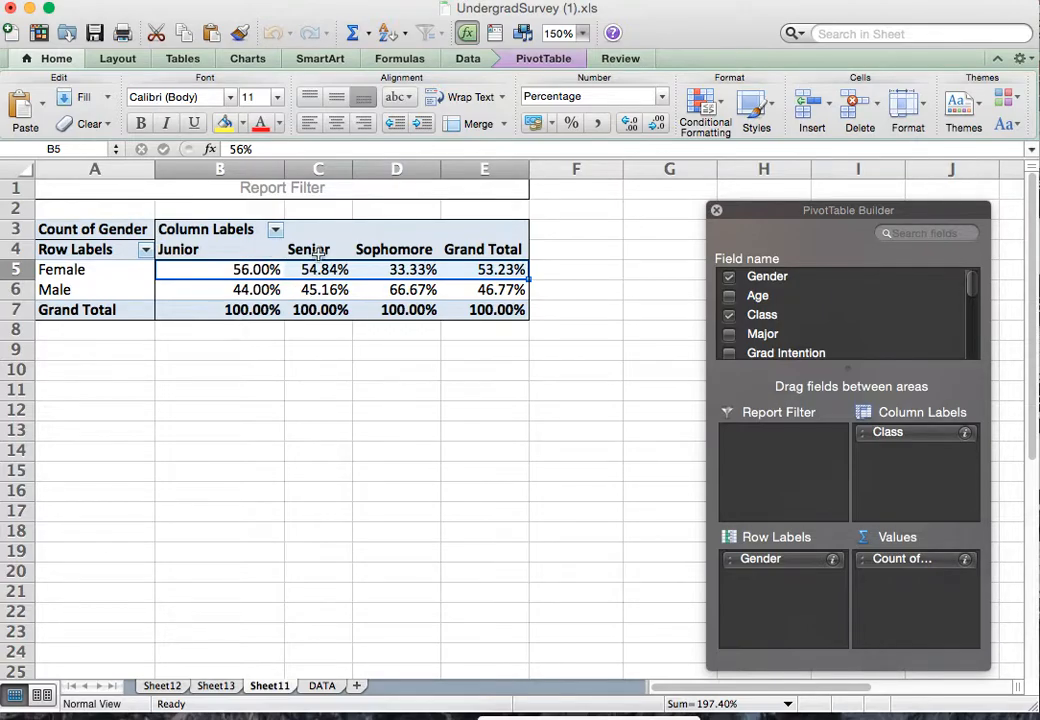
left_click(255, 185)
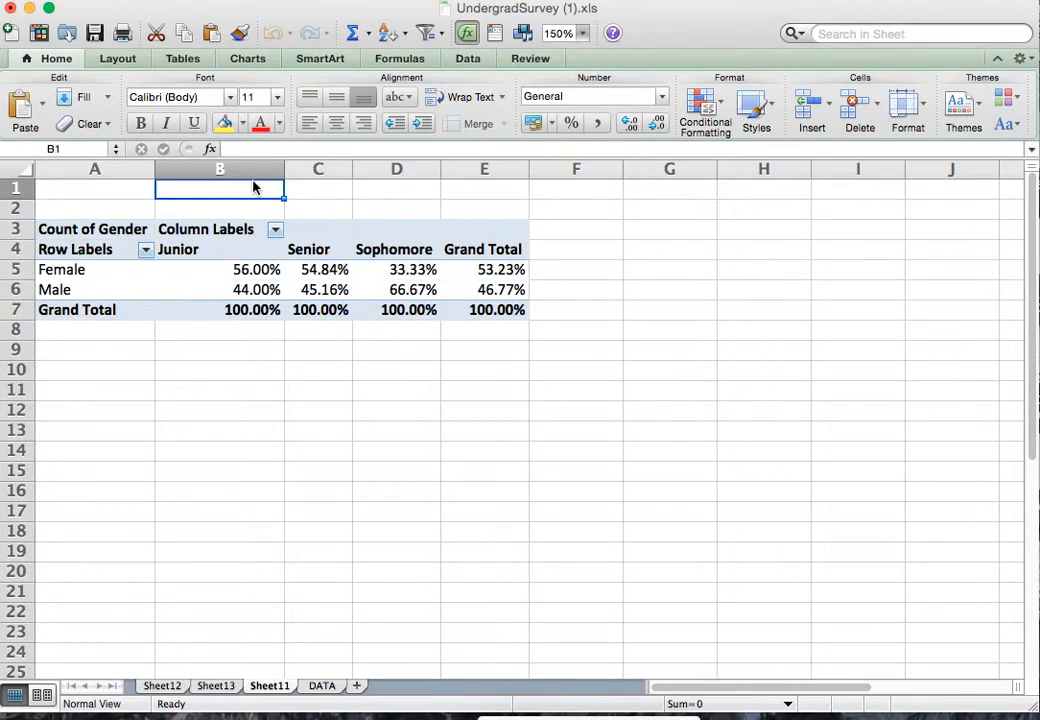
left_click(253, 169)
left_click(329, 166)
left_click(392, 165)
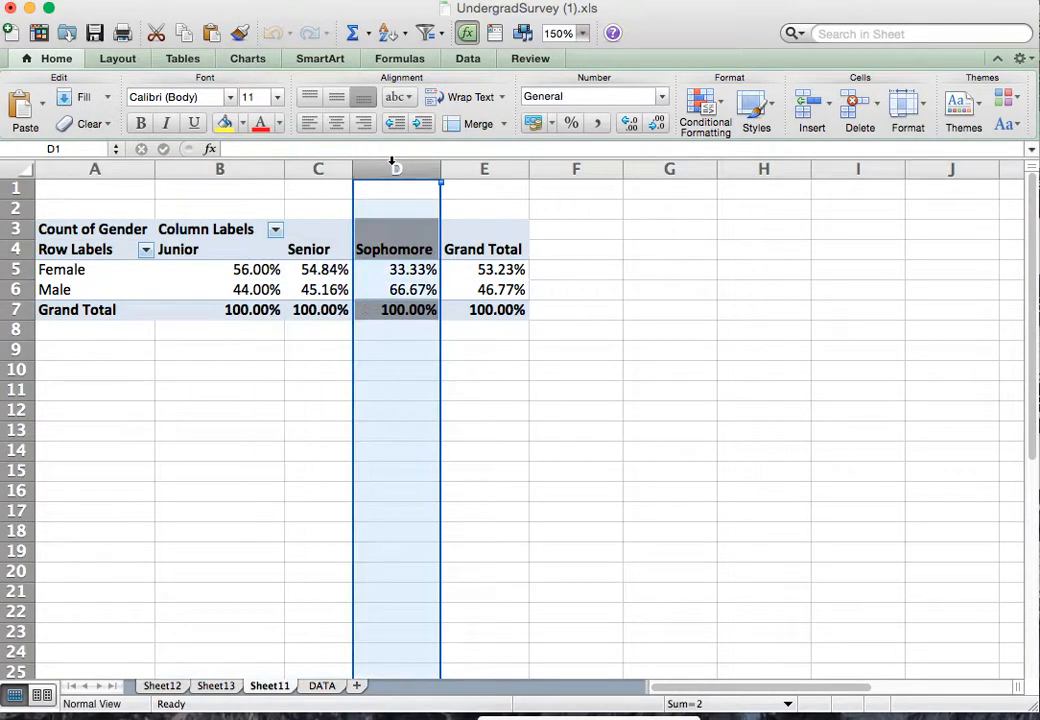
left_click(264, 271)
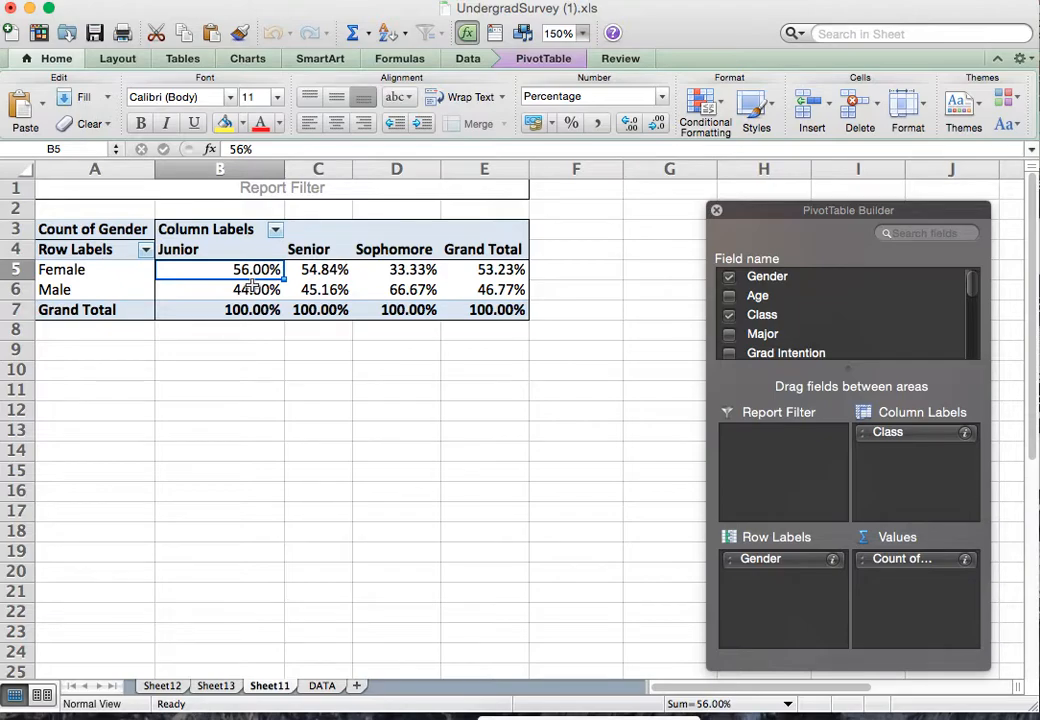
left_click(244, 309)
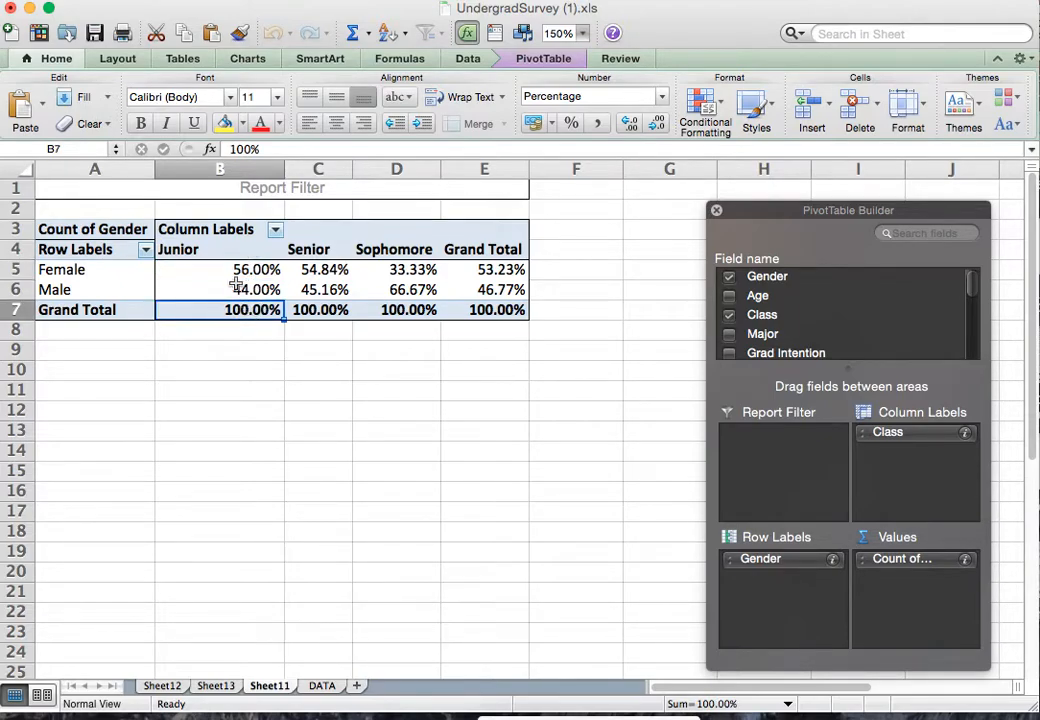
left_click(493, 309)
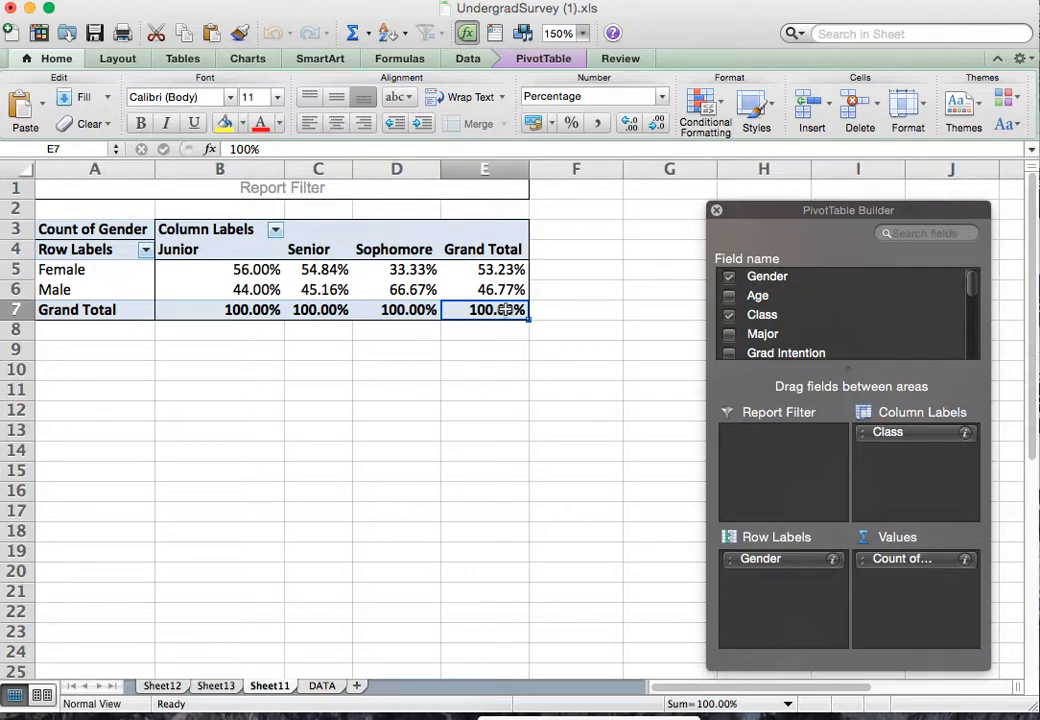
Show the PivotTable's Count of Gender values as % of total
left_click(965, 561)
left_click(745, 423)
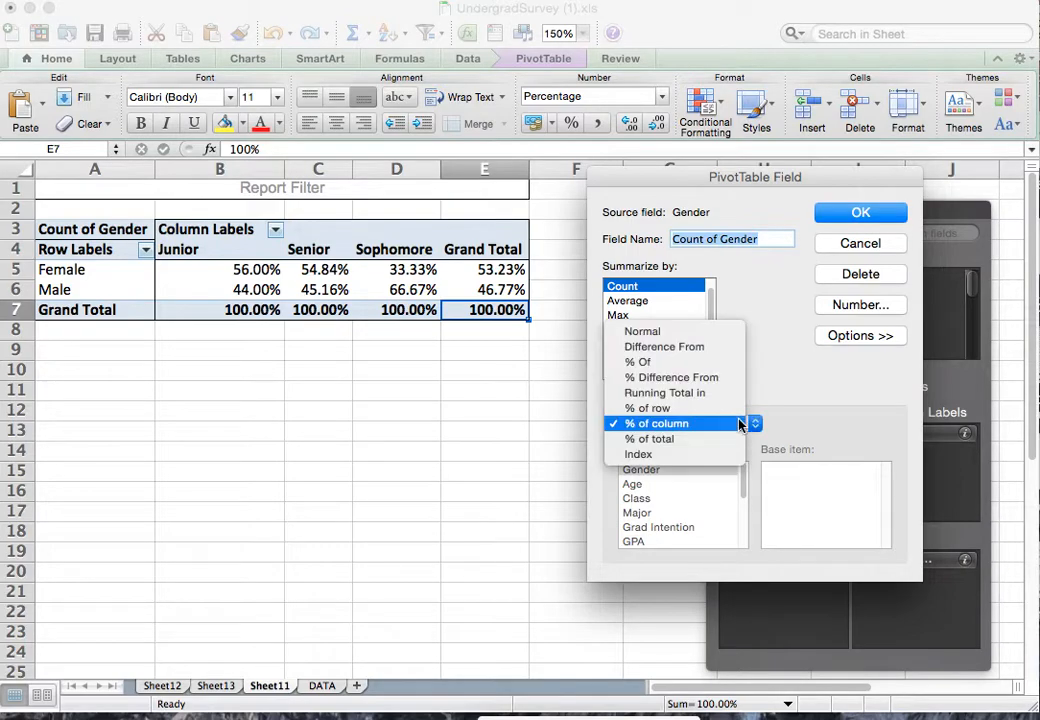
left_click(687, 439)
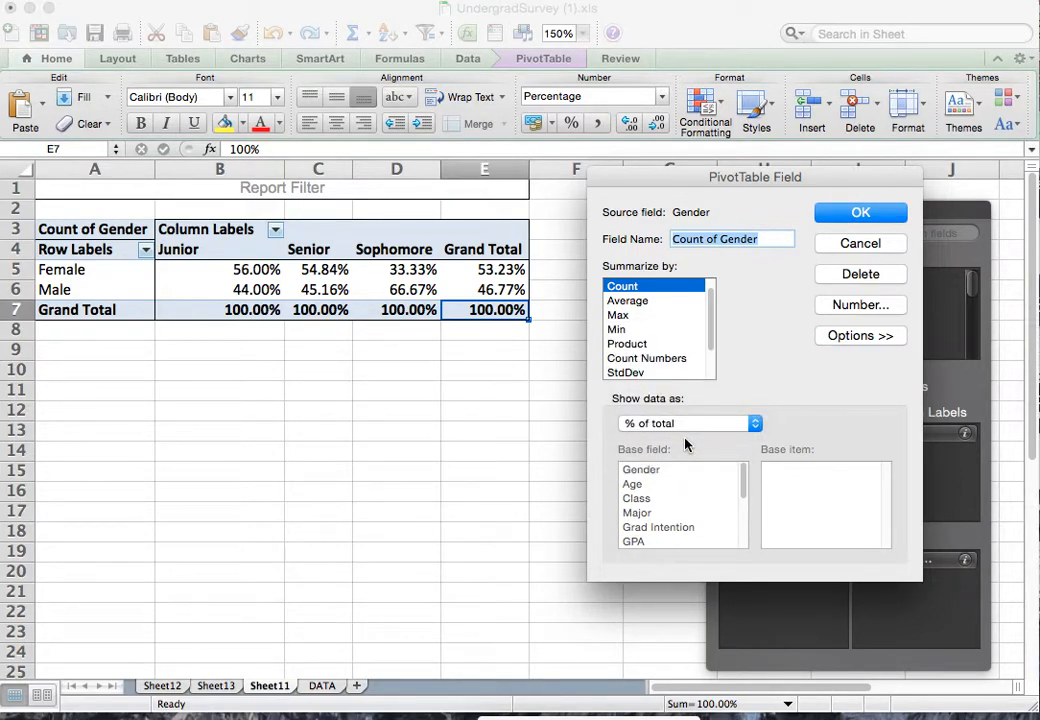
left_click(860, 212)
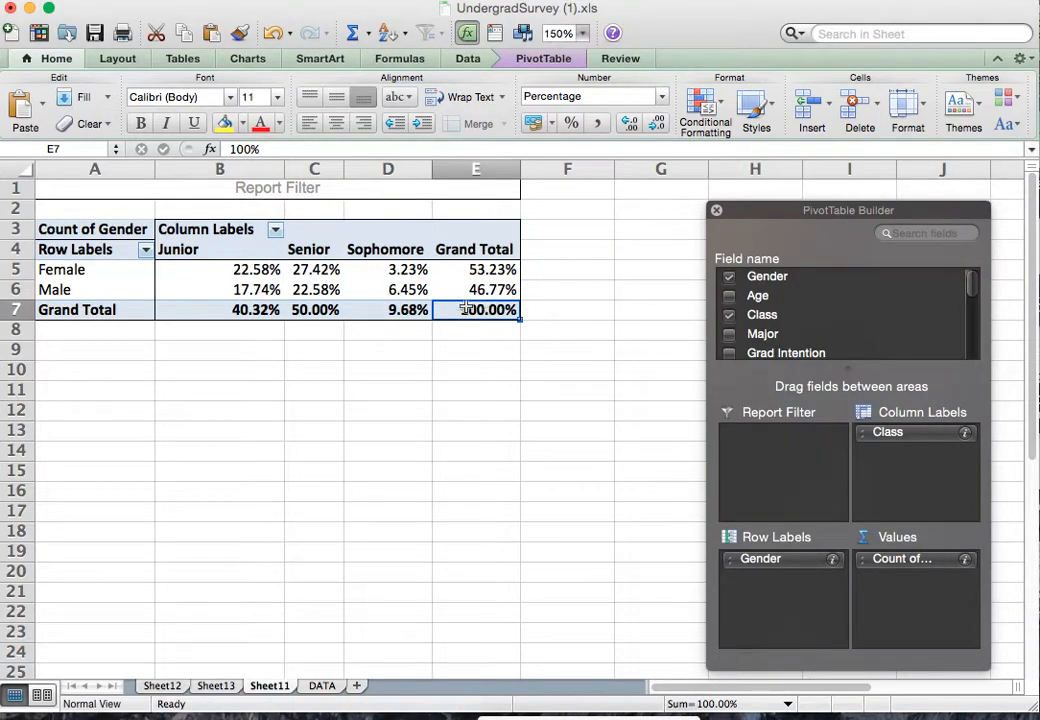
Examine the percentages of total for each gender and class combination, including the Female row, the Junior column and the Male Sophomore value
left_click_drag(208, 270, 398, 283)
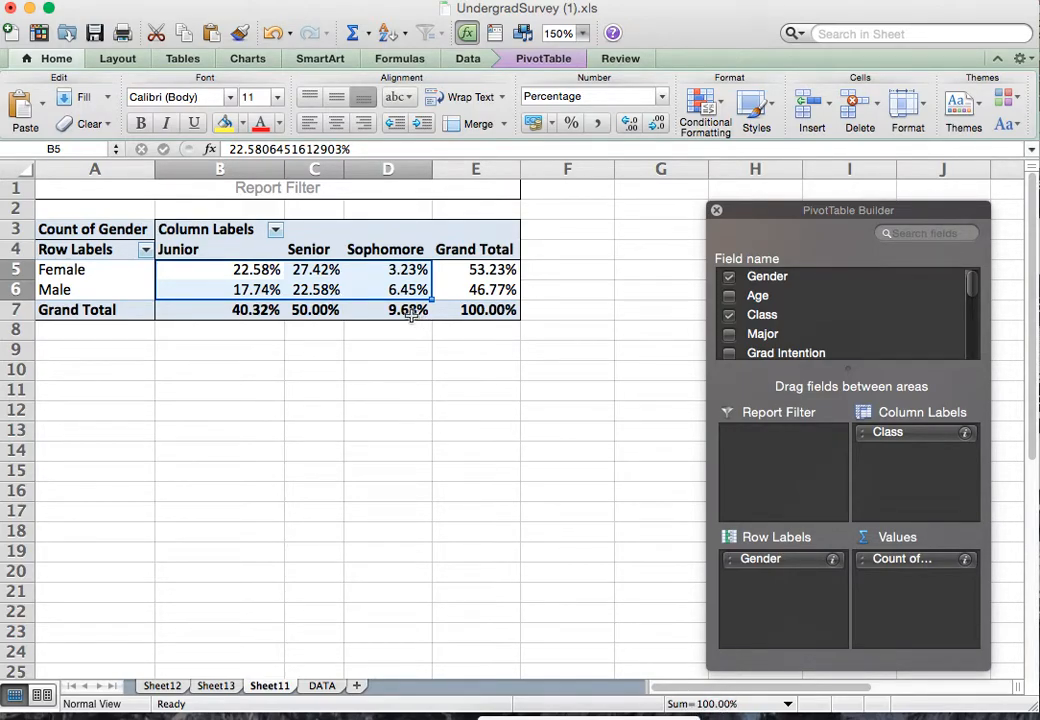
left_click(225, 273)
left_click_drag(225, 273, 364, 268)
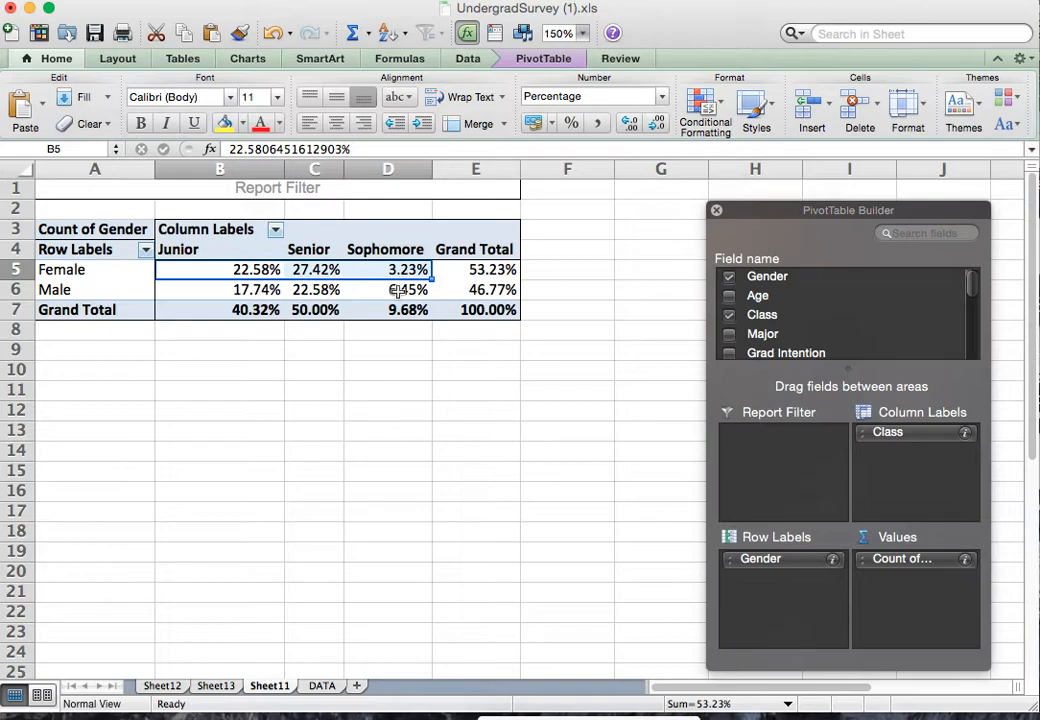
left_click(261, 275)
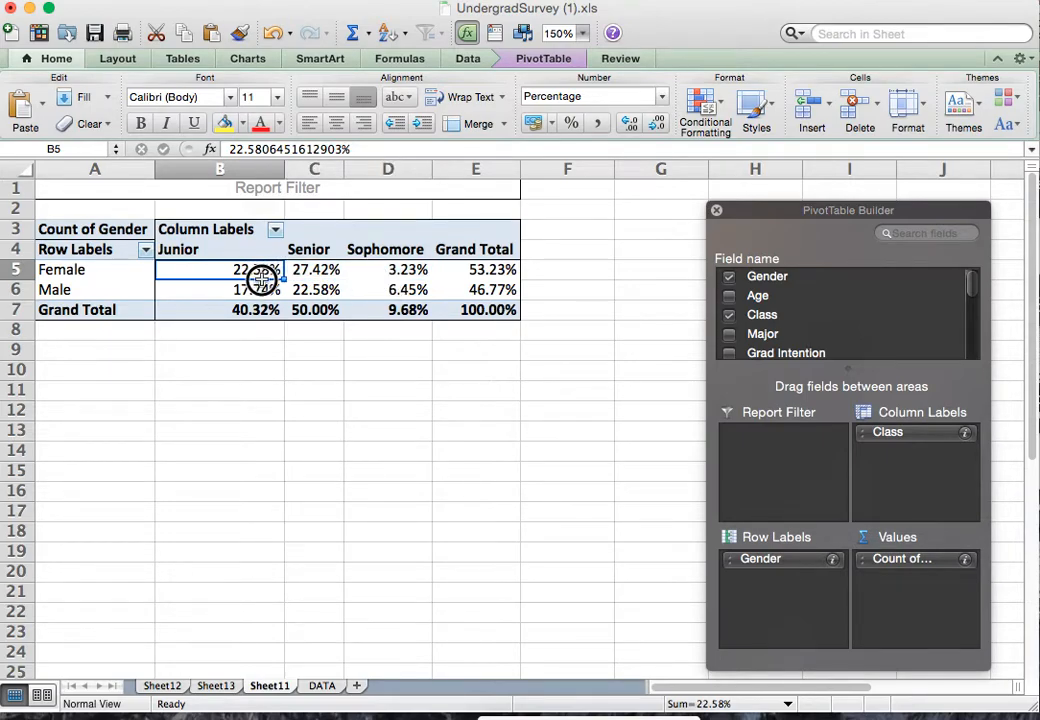
left_click_drag(261, 275, 250, 289)
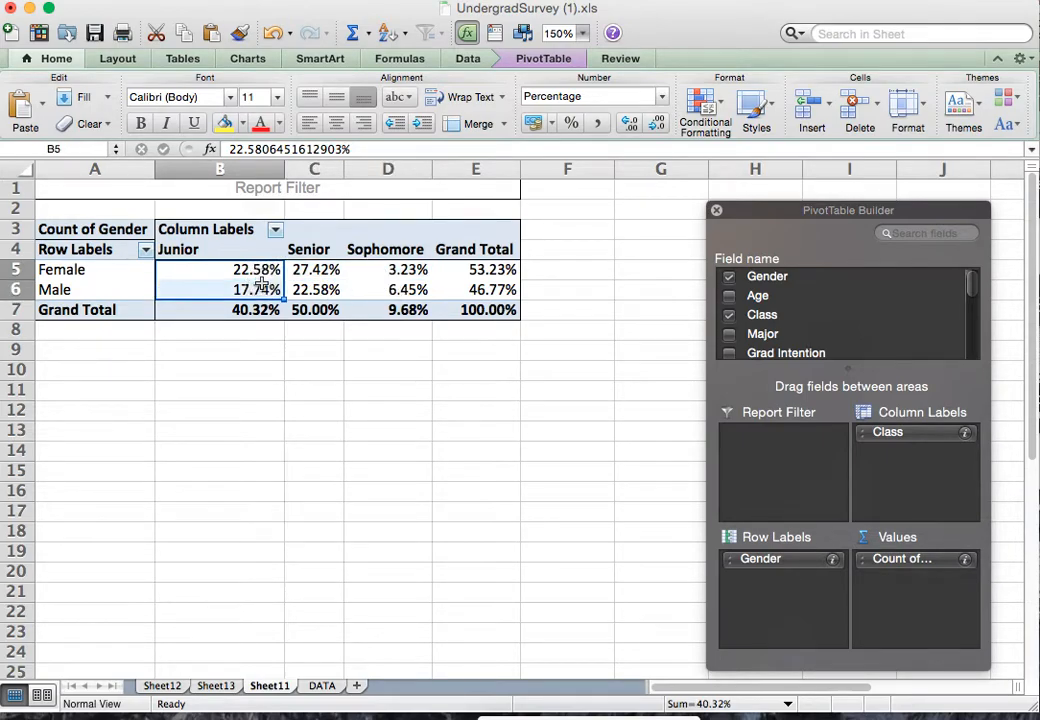
left_click(400, 290)
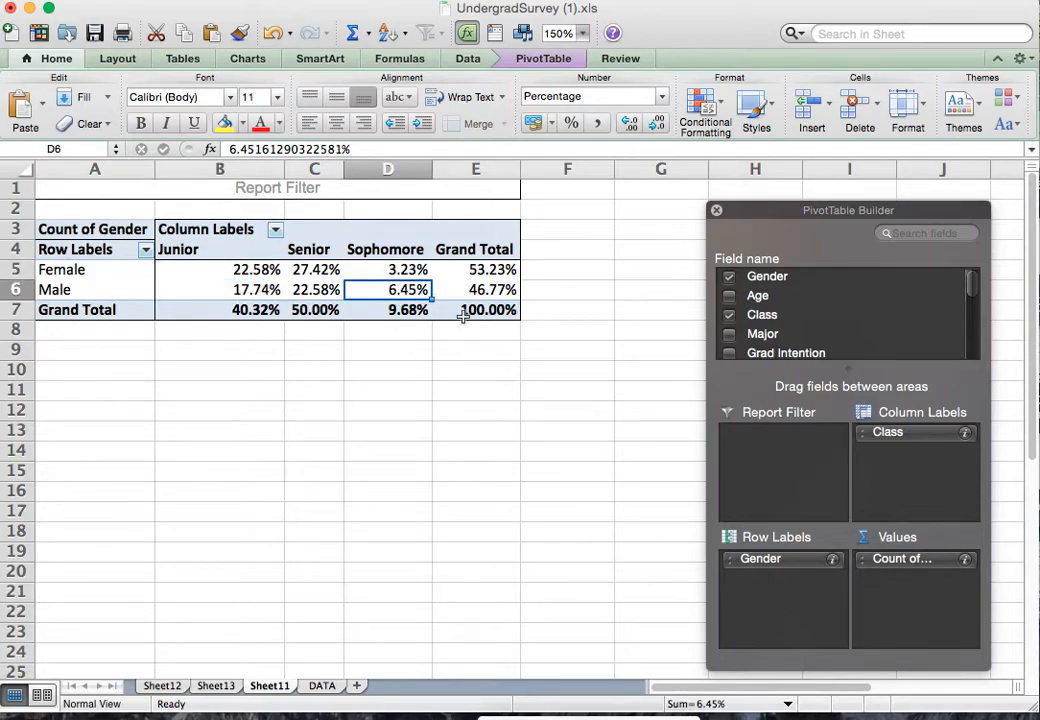